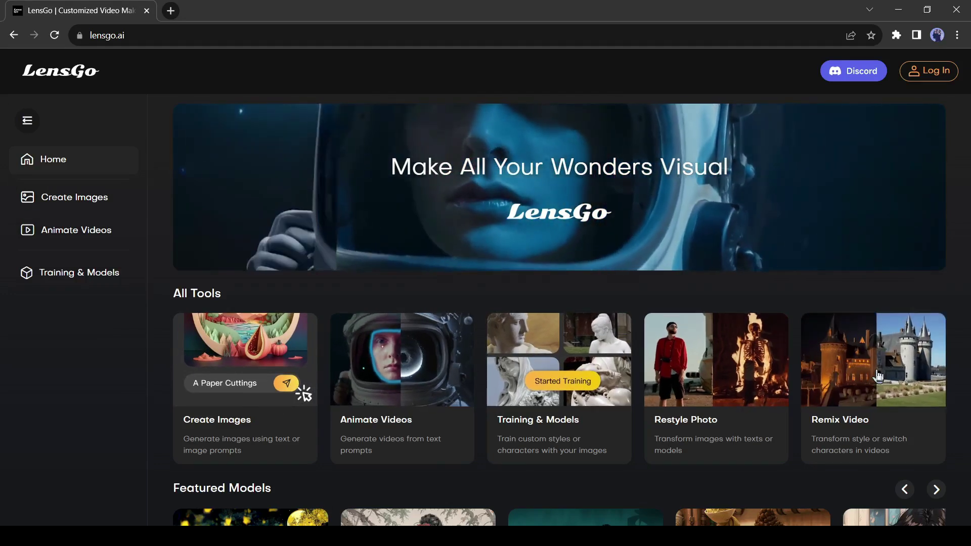
# - Browse the LensGo home page and page through the featured models row
pyautogui.scroll(-4, 433, 349)
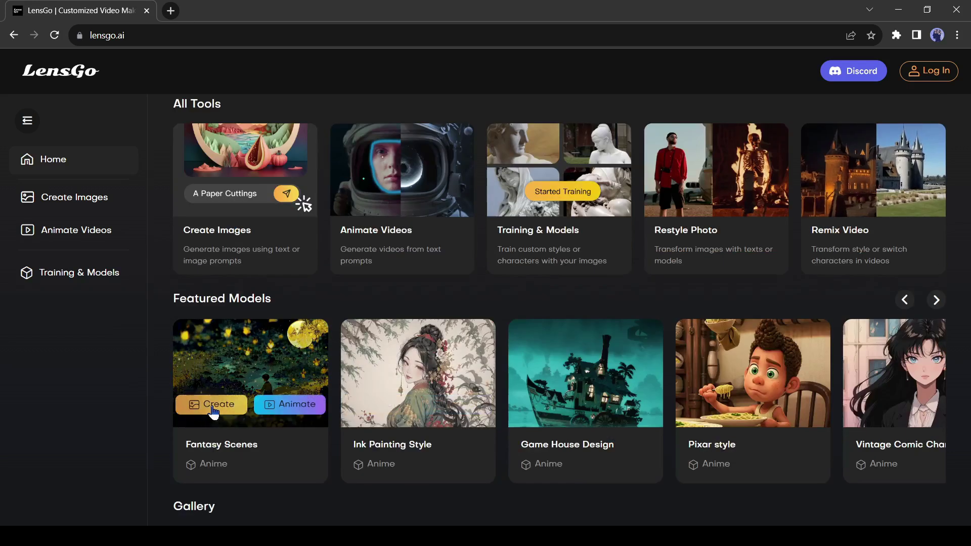
pyautogui.moveTo(425, 377)
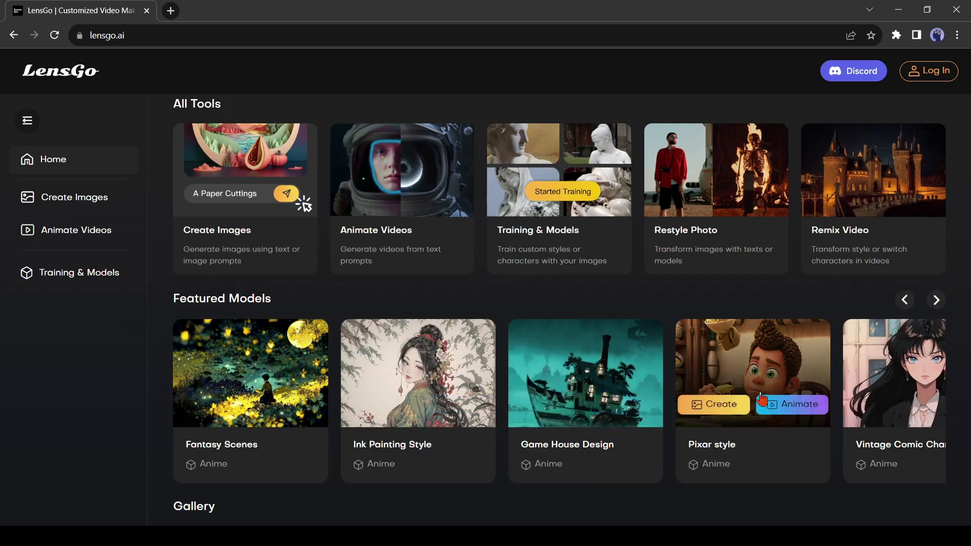
pyautogui.click(938, 301)
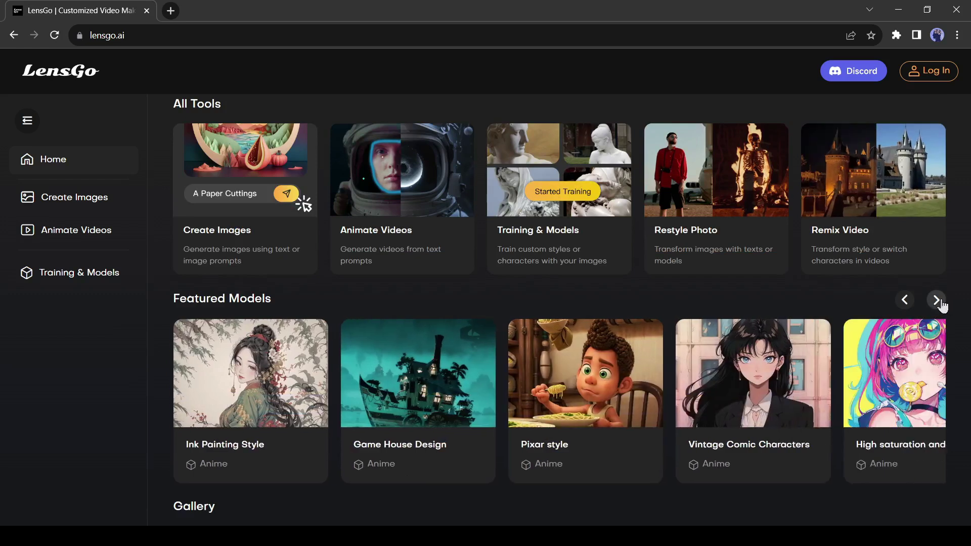
pyautogui.click(939, 302)
pyautogui.click(939, 301)
pyautogui.scroll(-5, 937, 311)
pyautogui.scroll(-10, 934, 313)
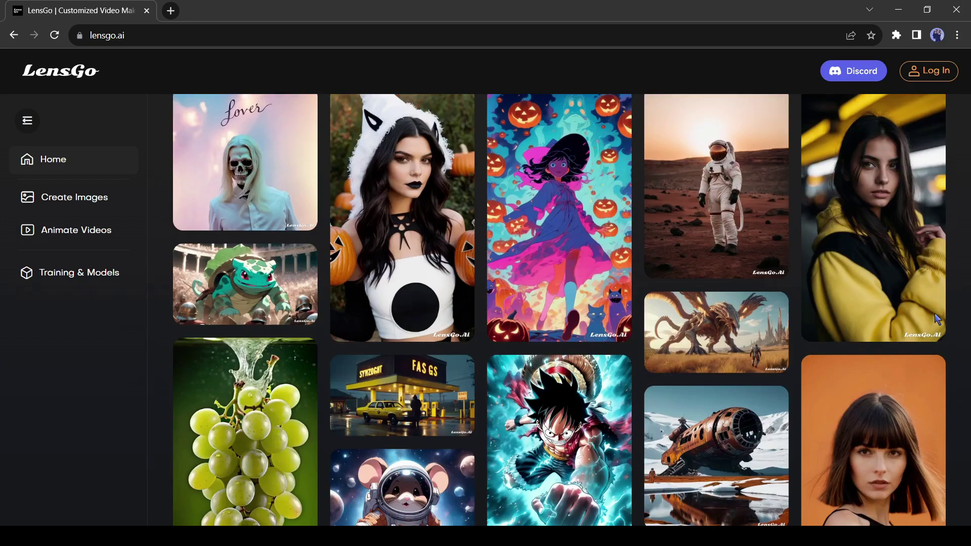
pyautogui.scroll(-4, 934, 314)
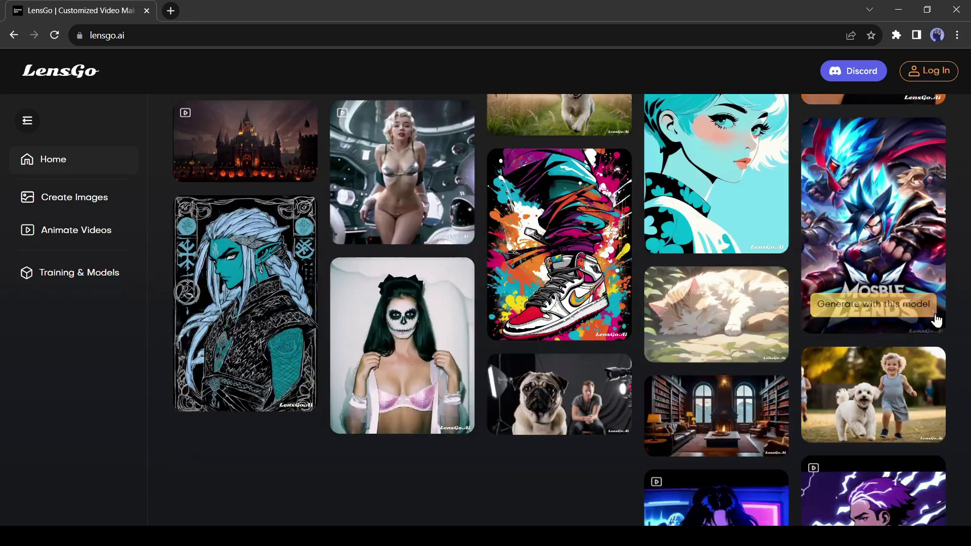
pyautogui.scroll(-4, 708, 365)
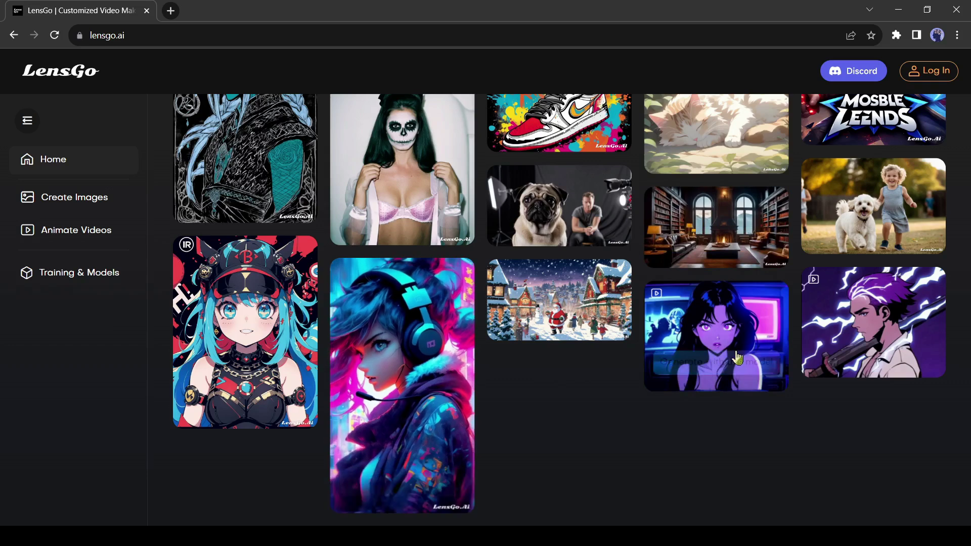
pyautogui.scroll(4, 703, 349)
pyautogui.scroll(6, 703, 349)
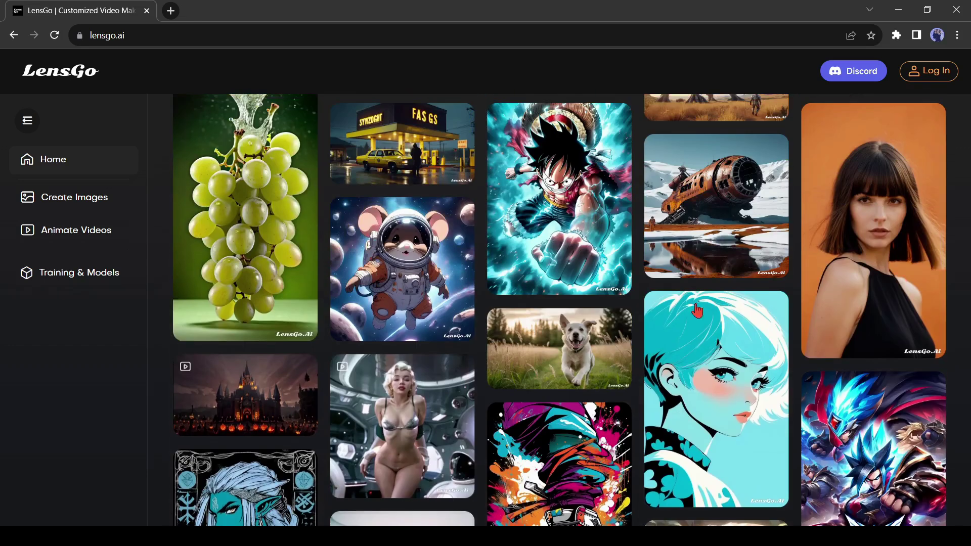
pyautogui.scroll(11, 671, 358)
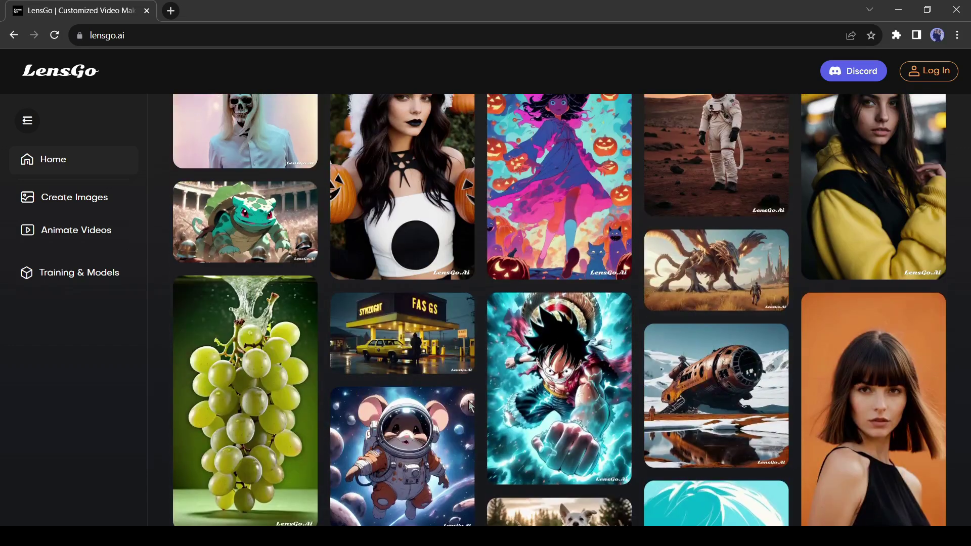
pyautogui.scroll(6, 435, 386)
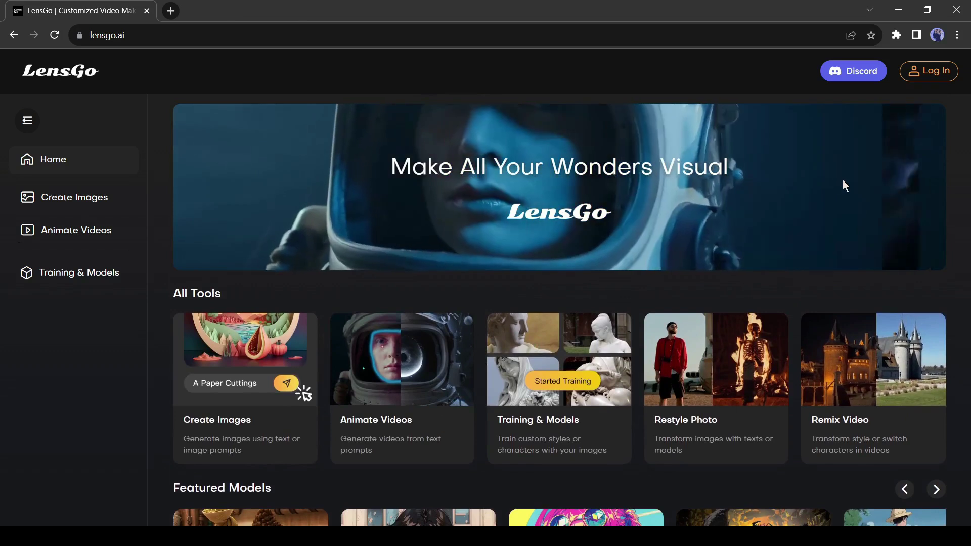
# - Sign in and save the welcome profile with a display name and Influencer career
pyautogui.click(933, 73)
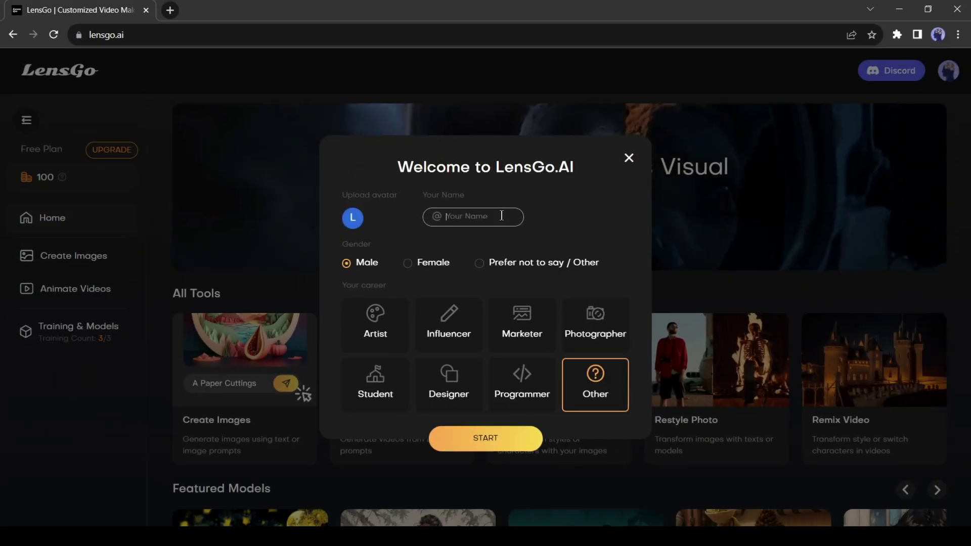
pyautogui.write('ailockup')
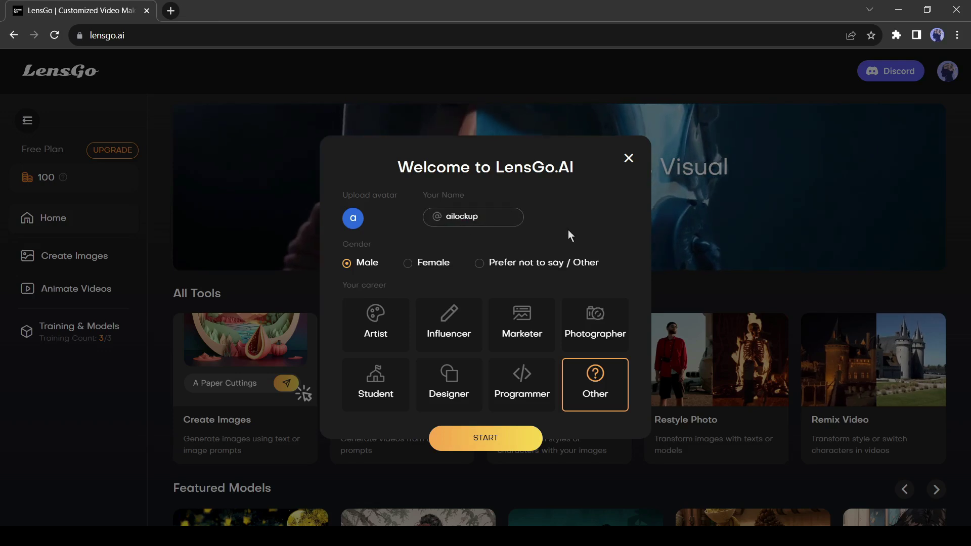
pyautogui.click(454, 335)
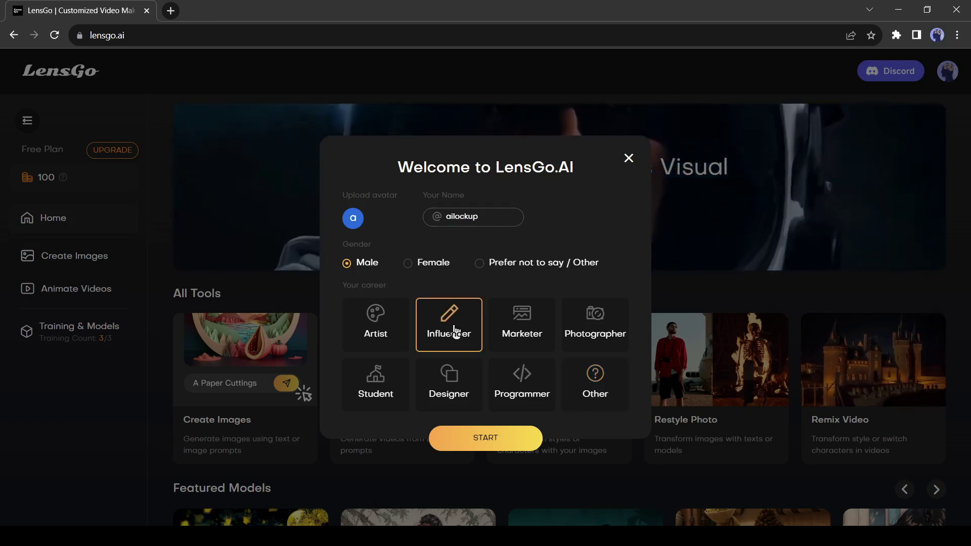
pyautogui.click(480, 440)
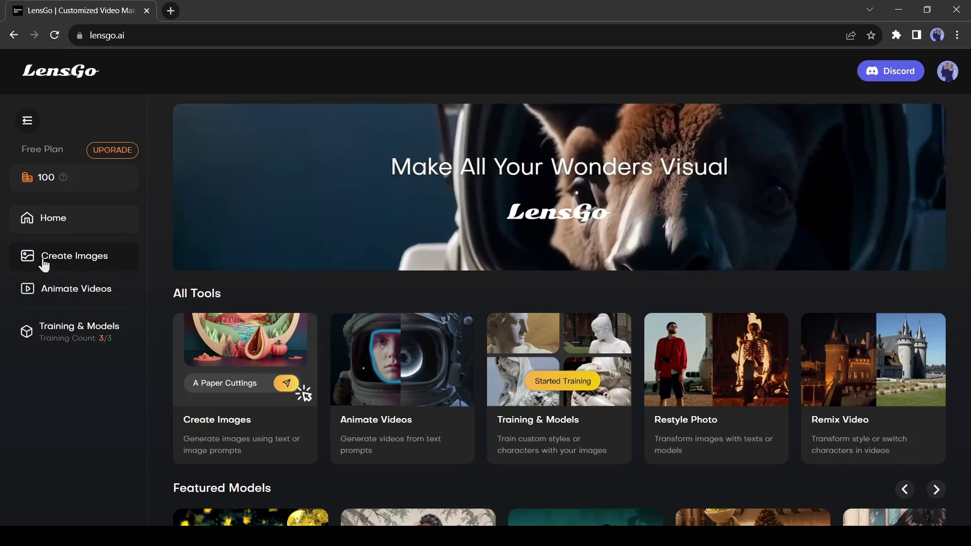
# - Open Create Images, scroll through the model list, and keep the Real model
pyautogui.click(76, 262)
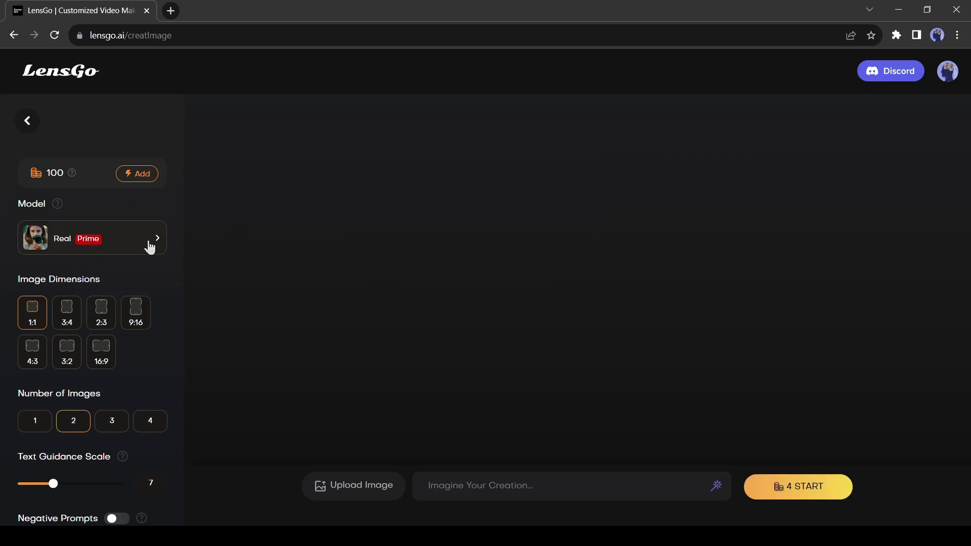
pyautogui.click(115, 244)
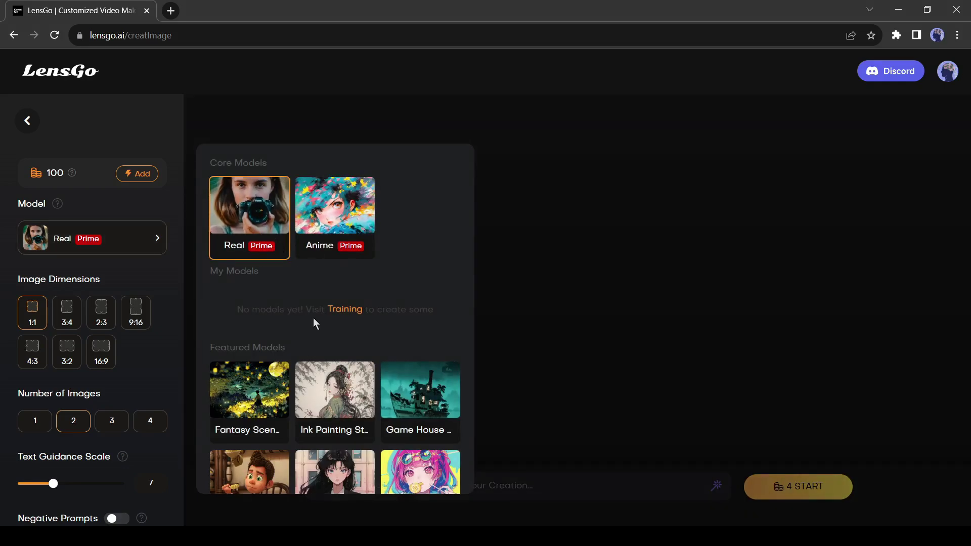
pyautogui.scroll(-3, 314, 319)
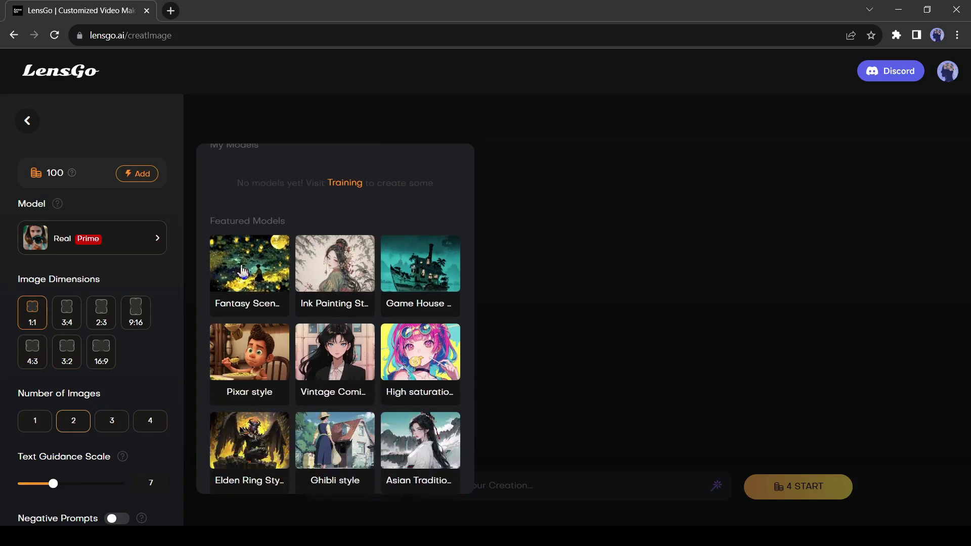
pyautogui.scroll(-1, 254, 355)
pyautogui.scroll(-3, 306, 378)
pyautogui.scroll(-1, 307, 375)
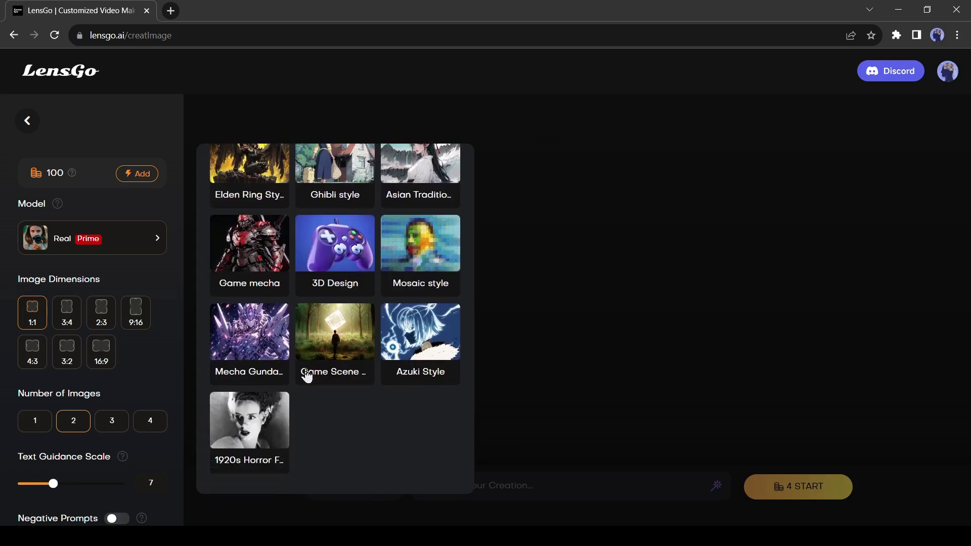
pyautogui.scroll(5, 311, 406)
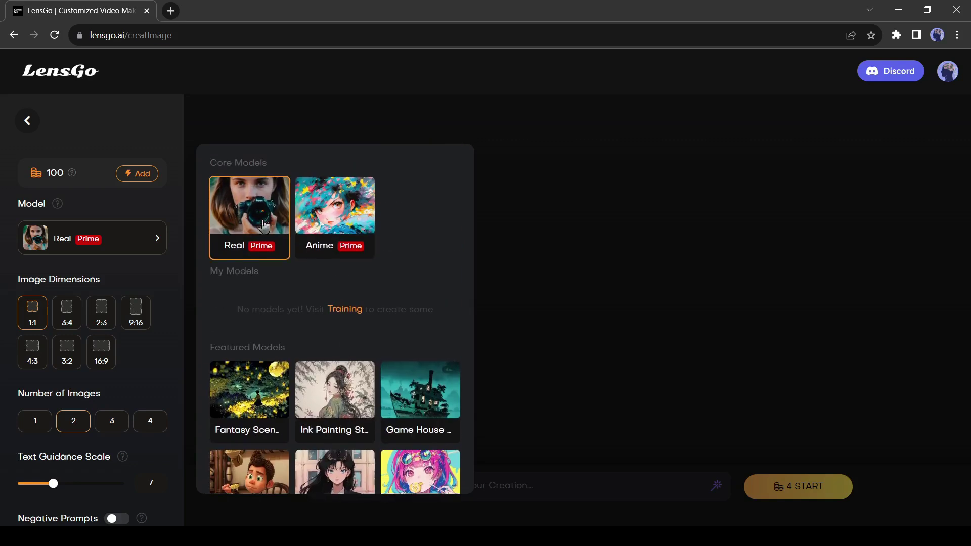
pyautogui.click(168, 294)
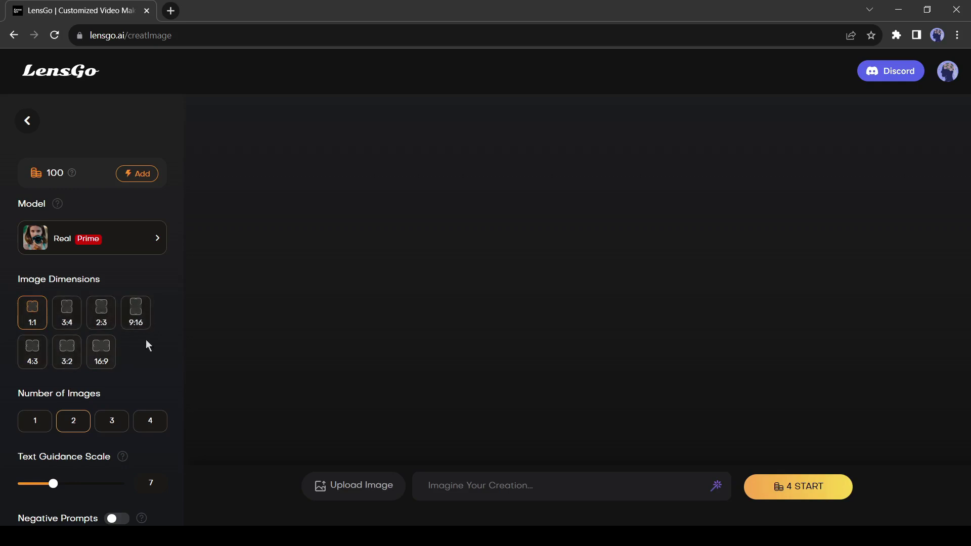
# - Set 16:9 dimensions and 4 images, leave negative prompts off, and begin the prompt
pyautogui.click(101, 354)
pyautogui.scroll(-2, 139, 342)
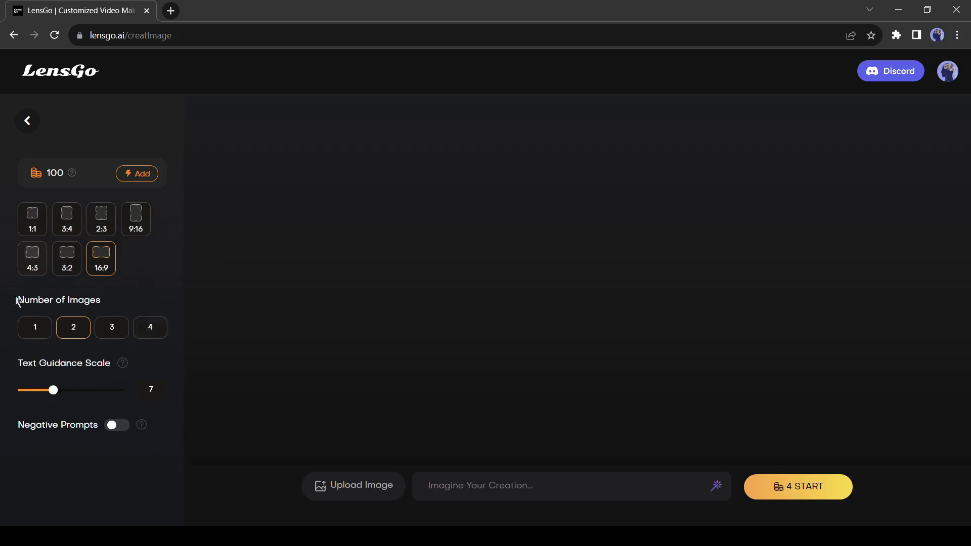
pyautogui.click(151, 333)
pyautogui.click(120, 427)
pyautogui.scroll(-1, 119, 474)
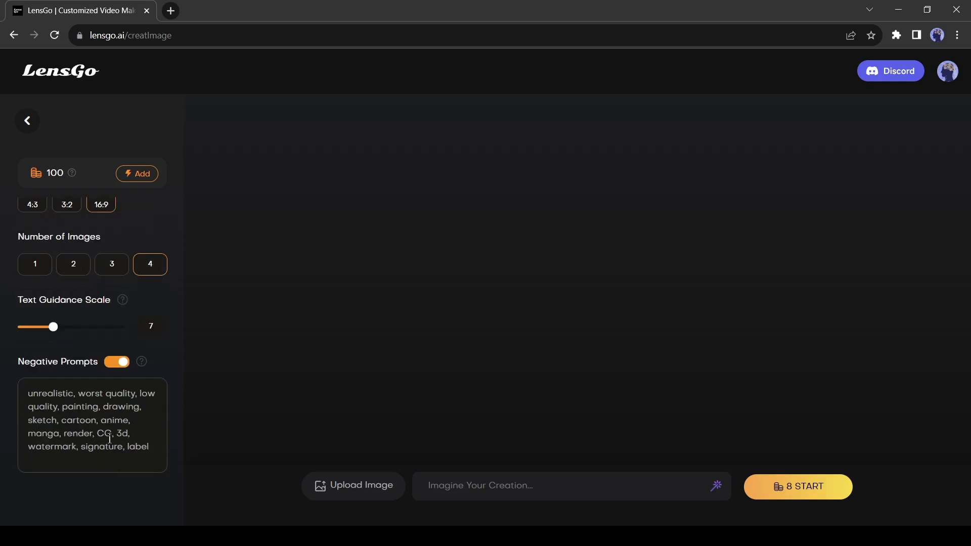
pyautogui.click(117, 361)
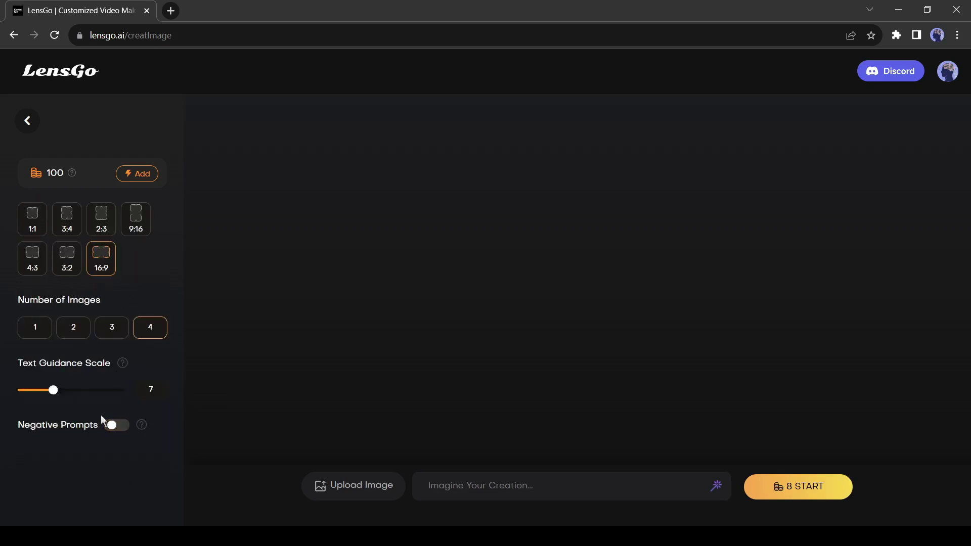
pyautogui.click(453, 491)
# - Generate 'A cat playing with a rat' and view the bottom and top-right images full size
pyautogui.write('A cat playing with a rat')
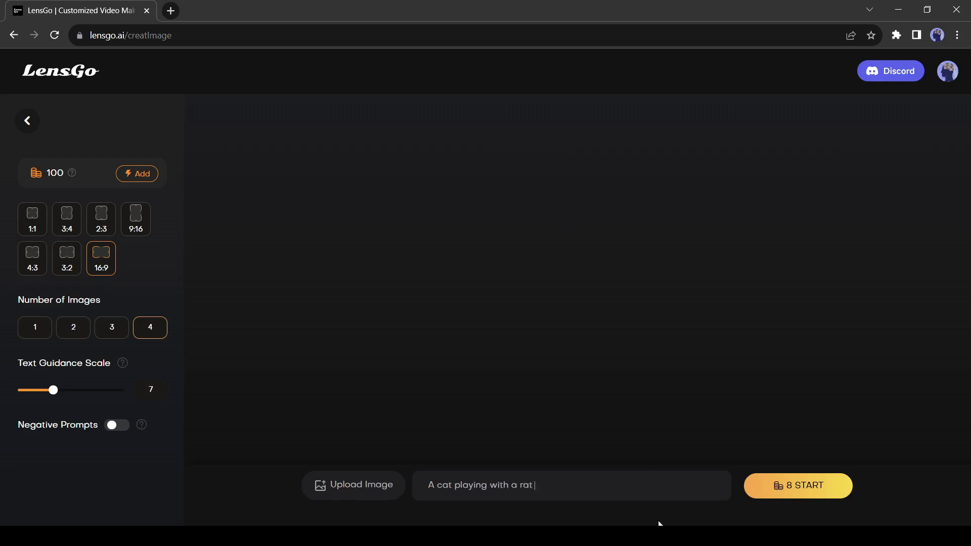
pyautogui.click(801, 485)
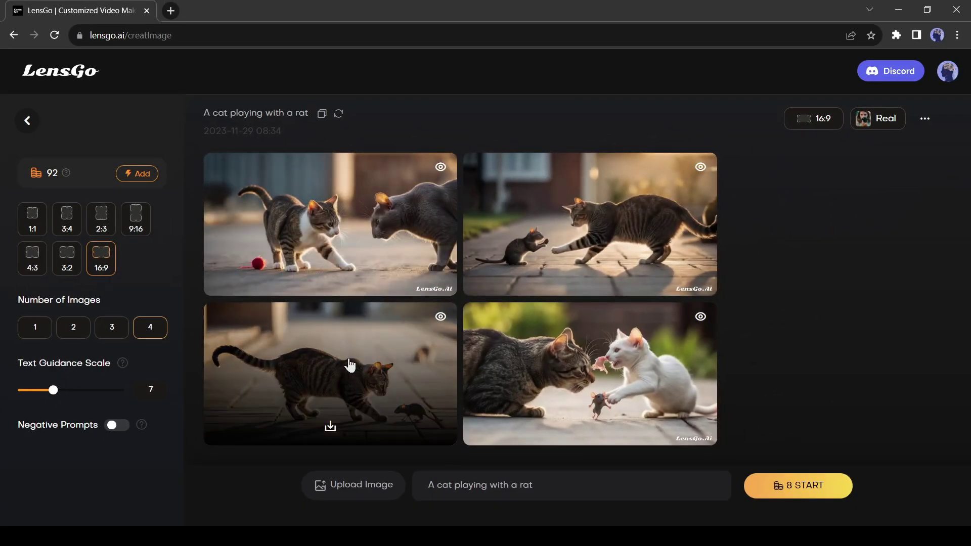
pyautogui.click(350, 365)
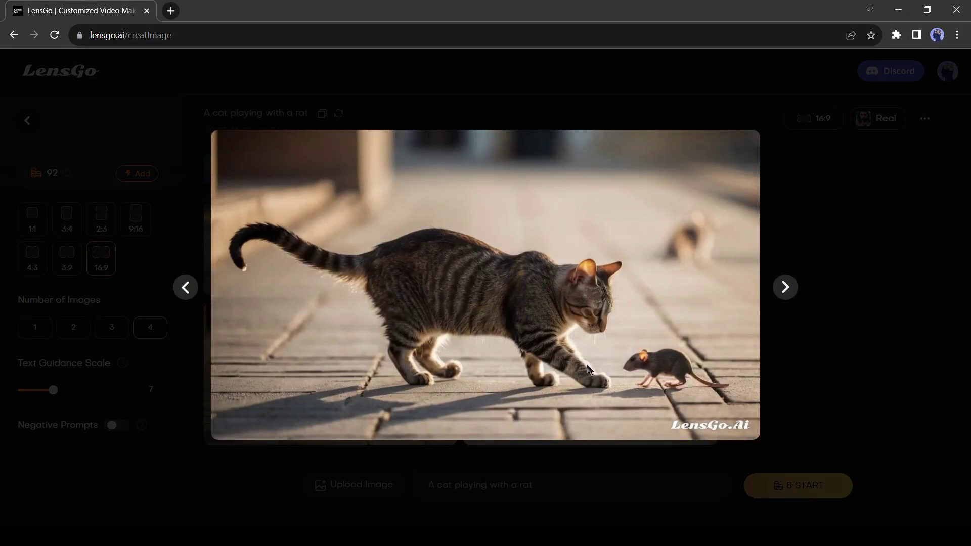
pyautogui.click(795, 299)
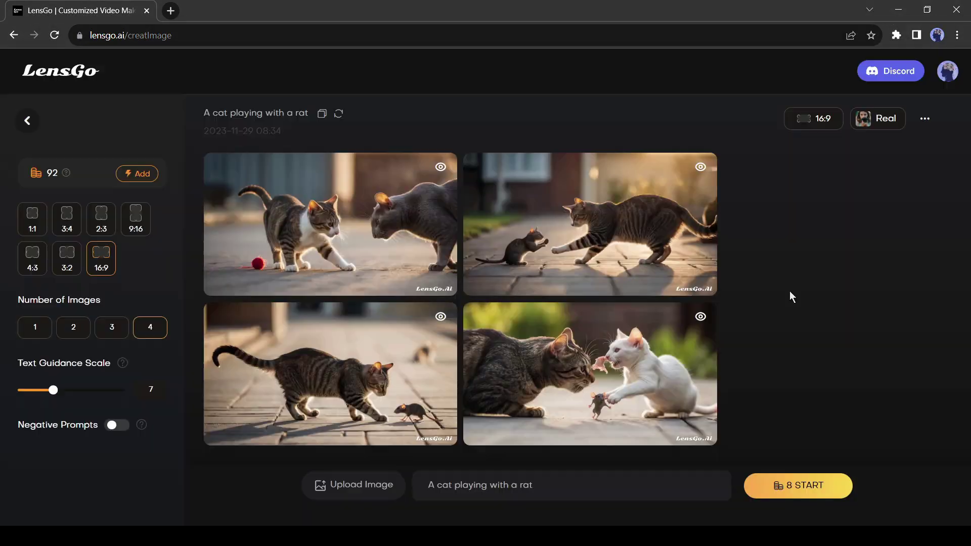
pyautogui.click(645, 386)
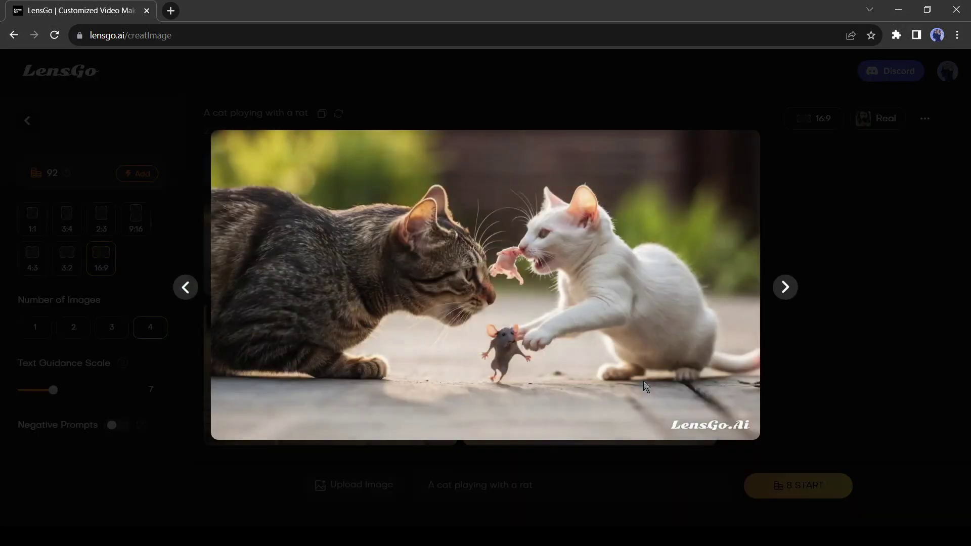
pyautogui.click(794, 310)
pyautogui.click(641, 226)
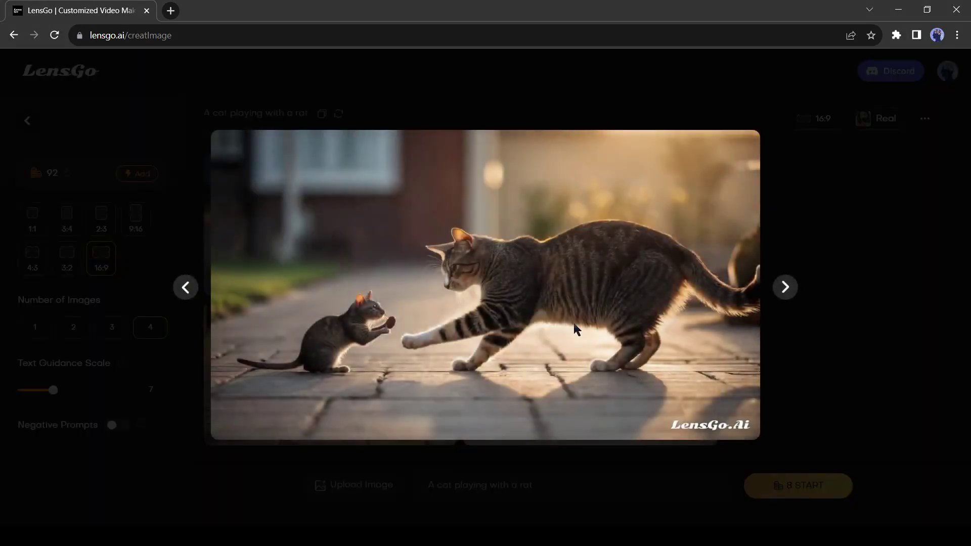
pyautogui.click(822, 379)
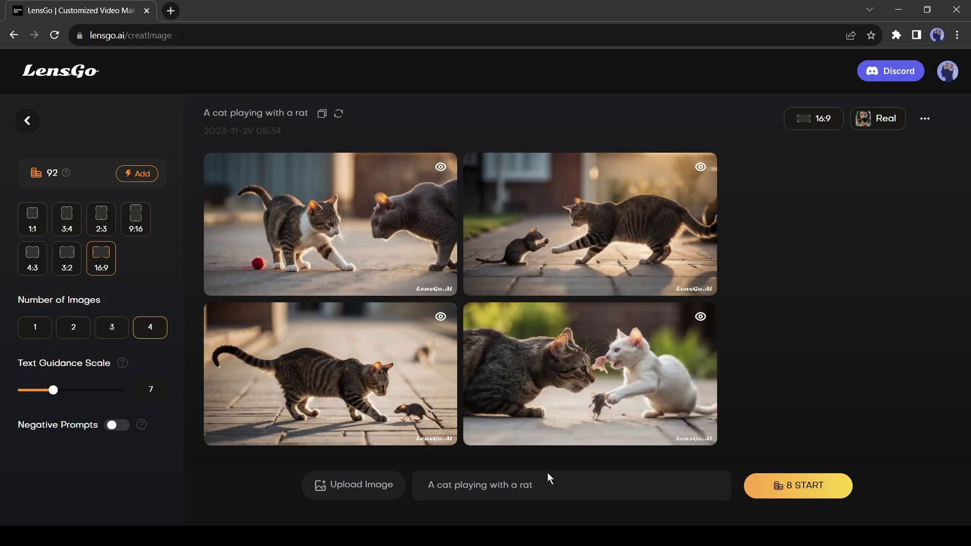
# - Replace the prompt with the pasted Cartier-Bresson-style photo prompt and generate with negative prompts on
pyautogui.moveTo(576, 490); pyautogui.dragTo(420, 490)
pyautogui.press('BackSpace')
pyautogui.write("Through the lens of photography, emulate the essence of Henri Cartier-Bresson's candid moments, encapsulating a cat's playful engagement with a rat. The photograph captures the spontaneity of the moment, freezing the cat mid-leap, eyes sparkling with mischief, while the rat darts playfully nearby. Soft natural lighting adds depth to the scene, creating a lively yet tender atmosphere")
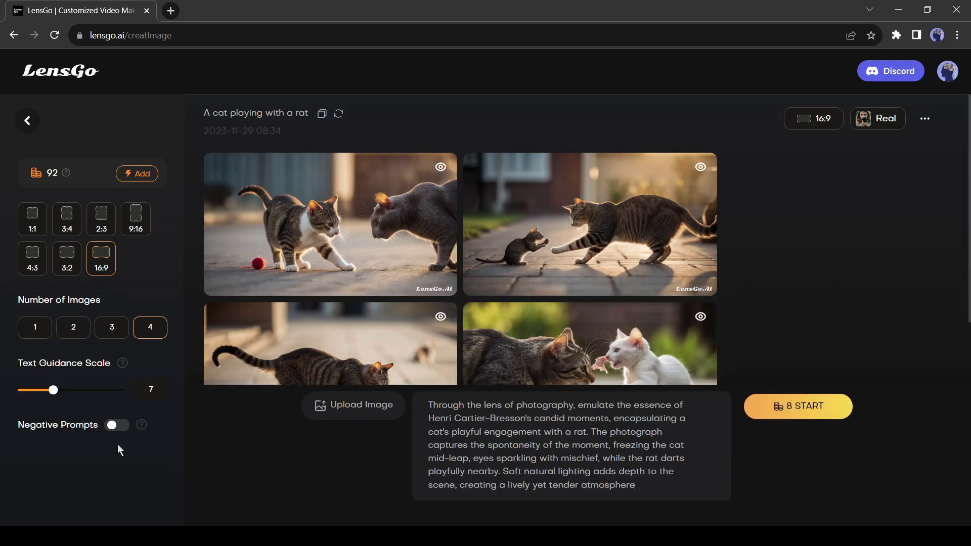
pyautogui.click(116, 428)
pyautogui.scroll(5, 101, 455)
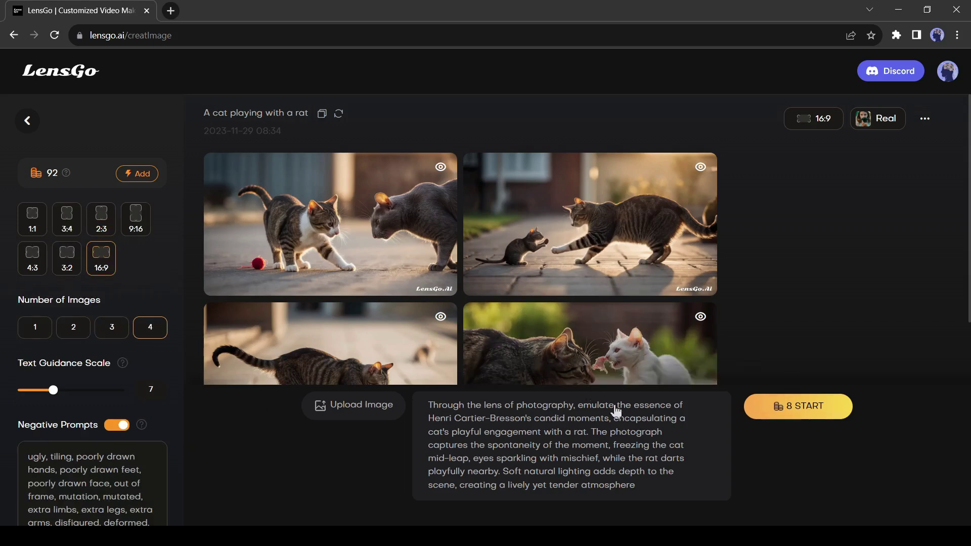
pyautogui.click(802, 414)
pyautogui.click(801, 415)
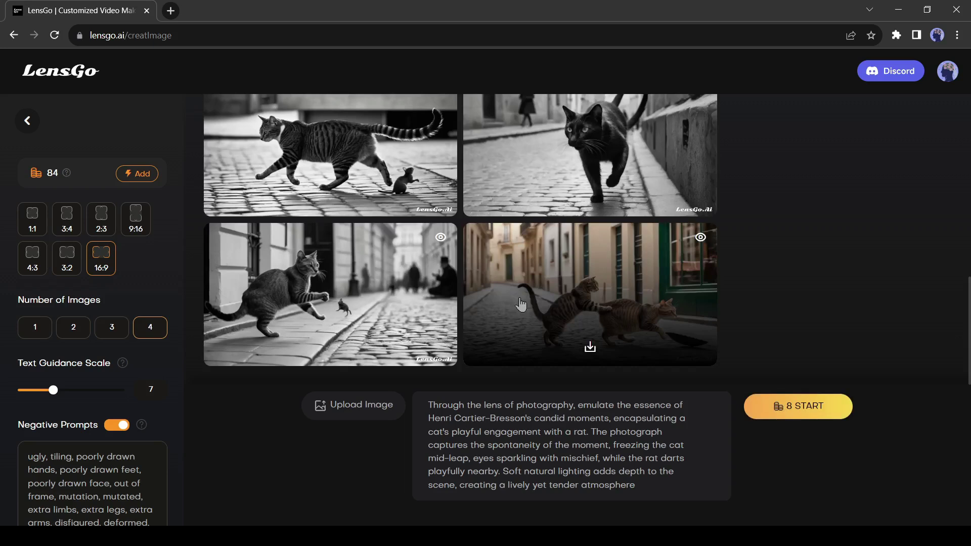
# - Step through the four new cat images full size, then close the viewer
pyautogui.scroll(1, 520, 305)
pyautogui.click(321, 225)
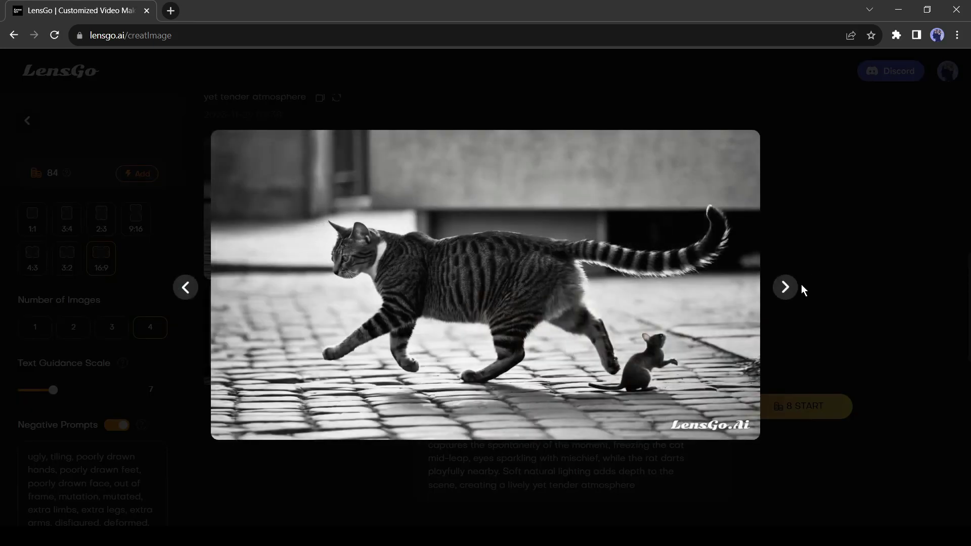
pyautogui.click(784, 287)
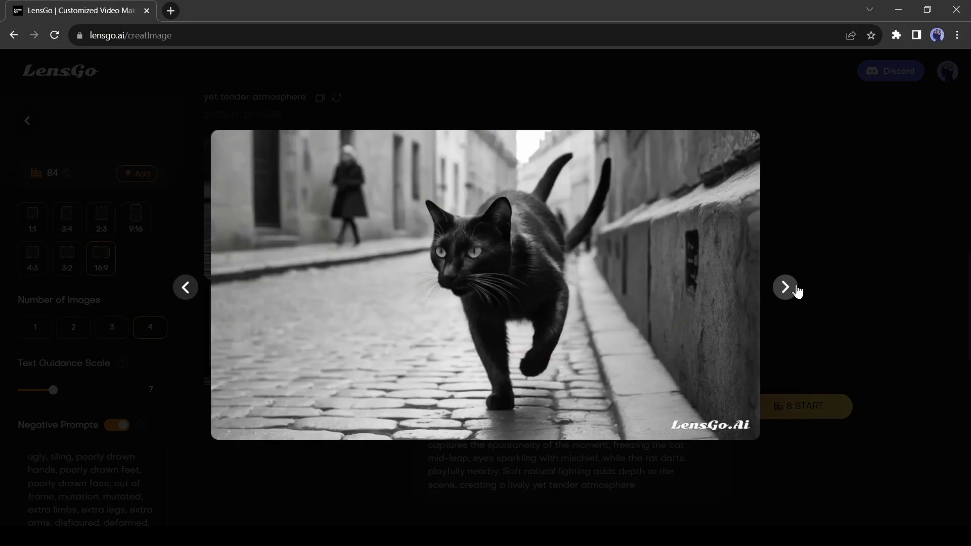
pyautogui.click(785, 287)
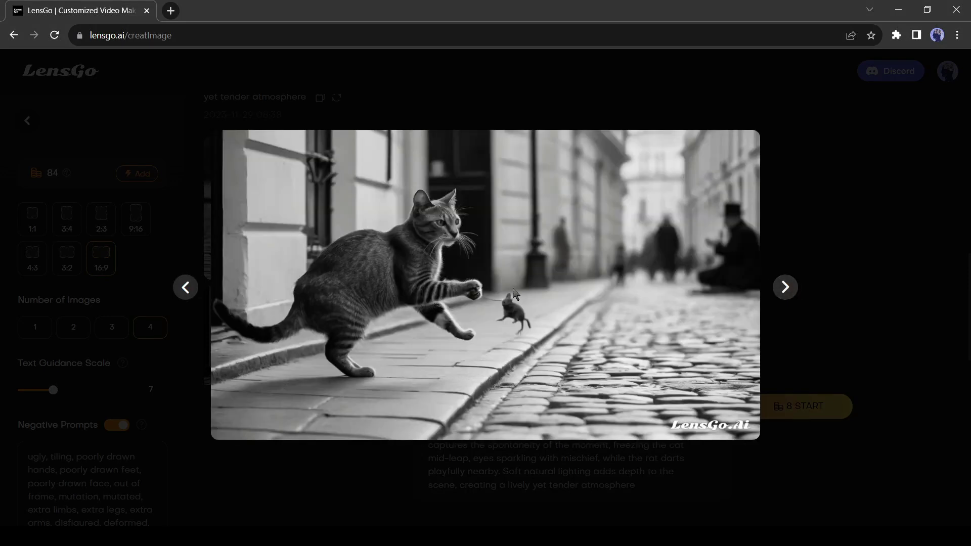
pyautogui.click(793, 302)
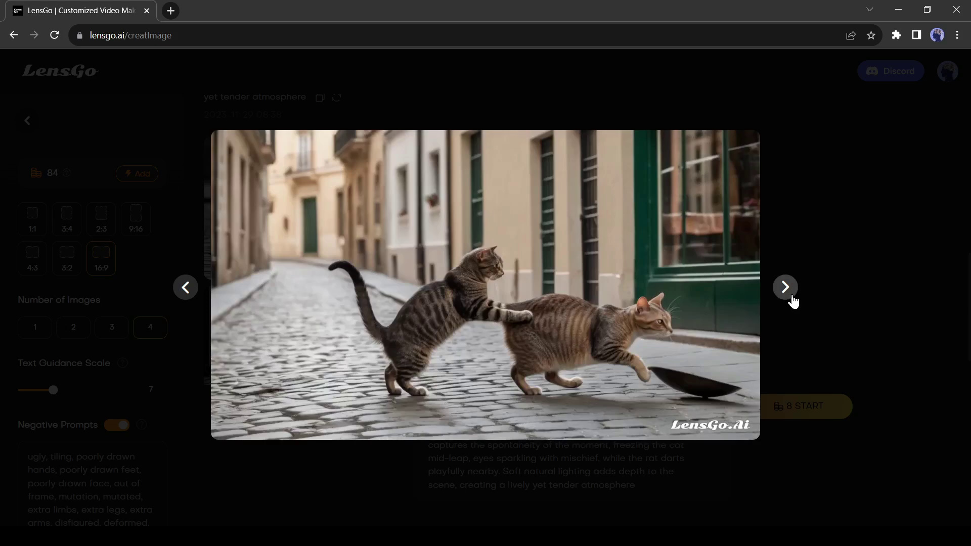
pyautogui.click(792, 302)
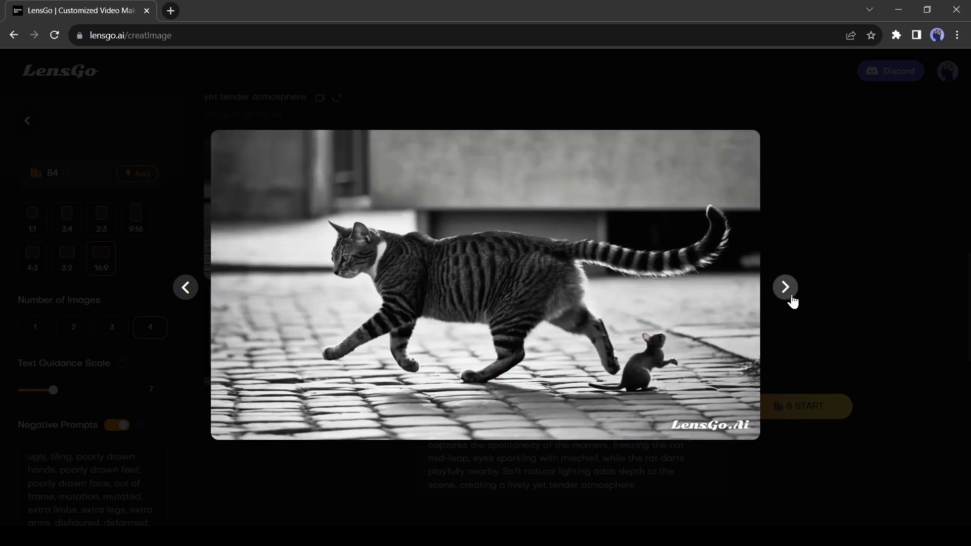
pyautogui.click(905, 187)
# - Switch to Pixar style and generate from the pasted boy-and-puppy garden prompt
pyautogui.scroll(2, 126, 238)
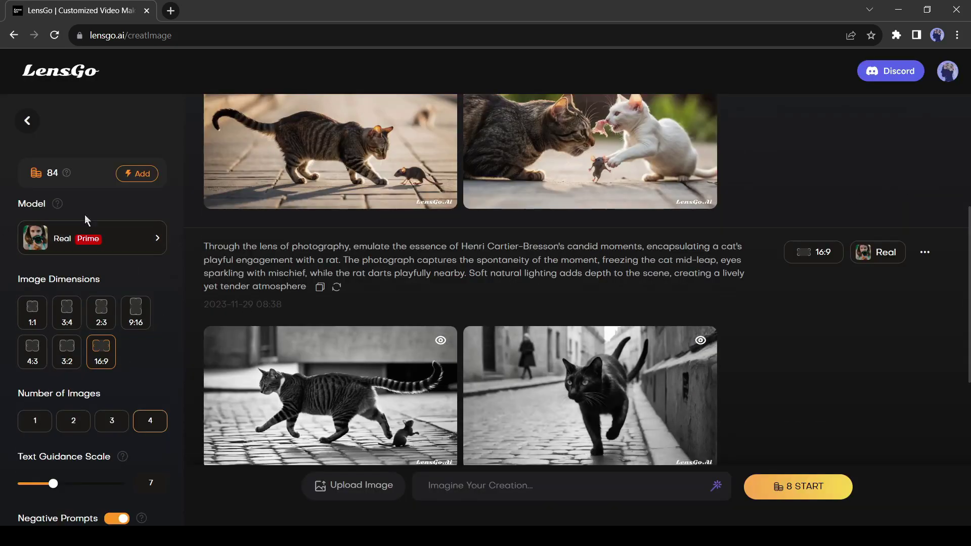
pyautogui.click(126, 235)
pyautogui.scroll(-4, 303, 364)
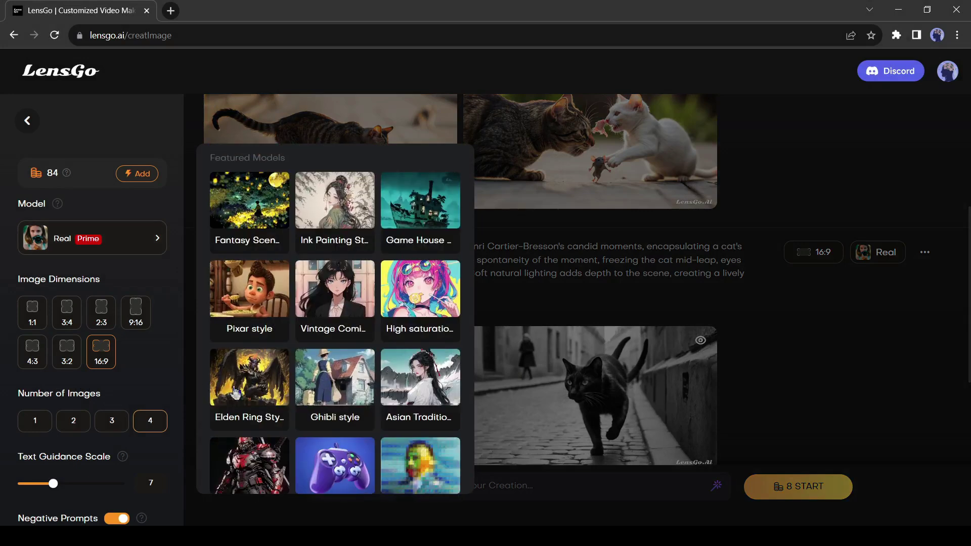
pyautogui.click(255, 298)
pyautogui.scroll(-3, 119, 344)
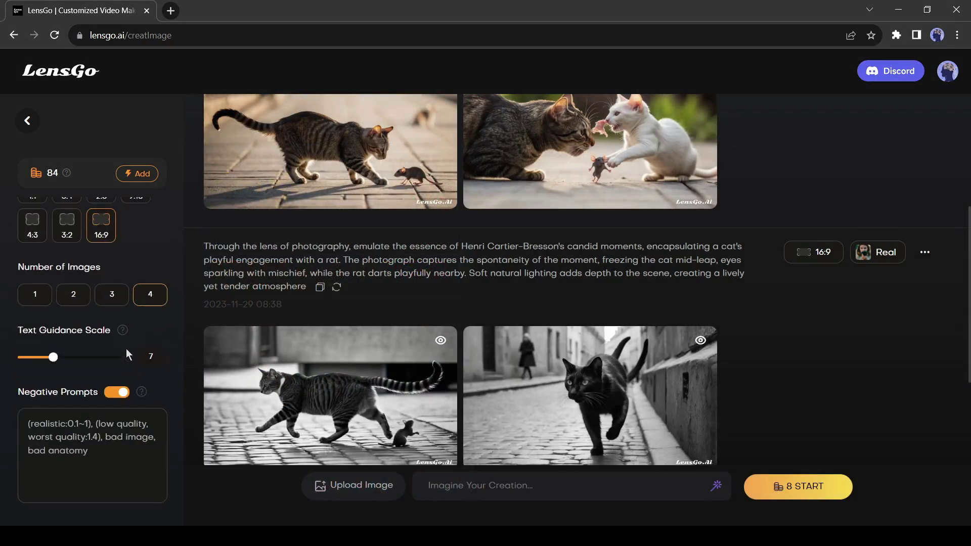
pyautogui.click(450, 494)
pyautogui.write('A heartwarming Pixar 3D rendering of a boy and his lovable puppy strolling through a picturesque garden setting. The scene exudes charm and sweetness as the boy, with a grin on his face, walks alongside his animated companion amidst a beautifully rendered garden filled with blooming flowers and swaying trees. The Pixar-style rendering employs soft, natural color tones, creating a visually captivat')
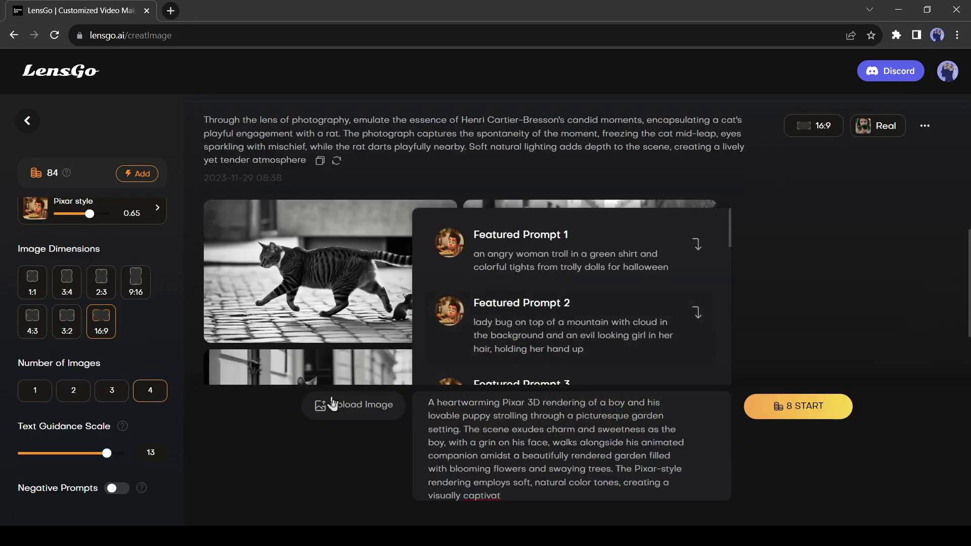
pyautogui.click(359, 451)
pyautogui.click(796, 412)
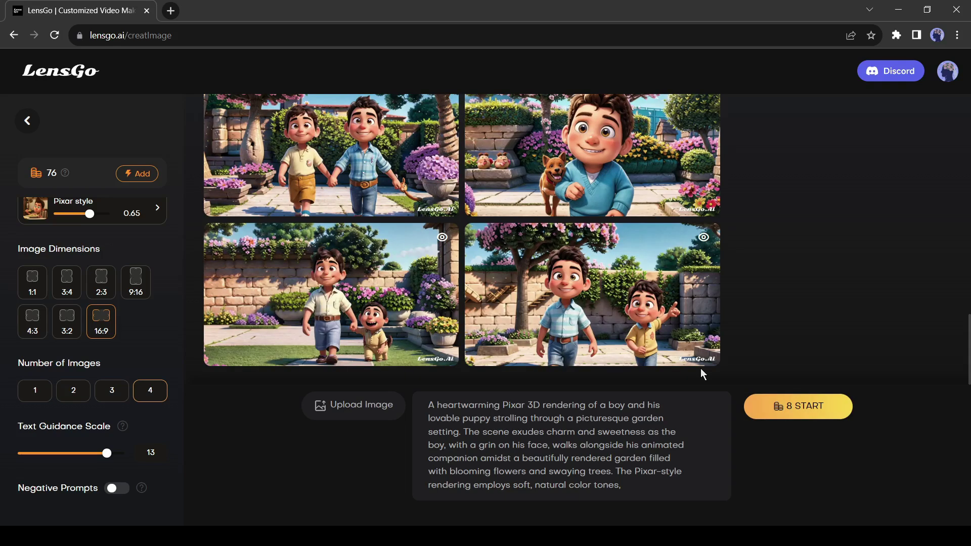
# - Browse the Pixar boy-and-puppy images full size, ending on the boy-with-dog image
pyautogui.scroll(2, 429, 288)
pyautogui.click(366, 296)
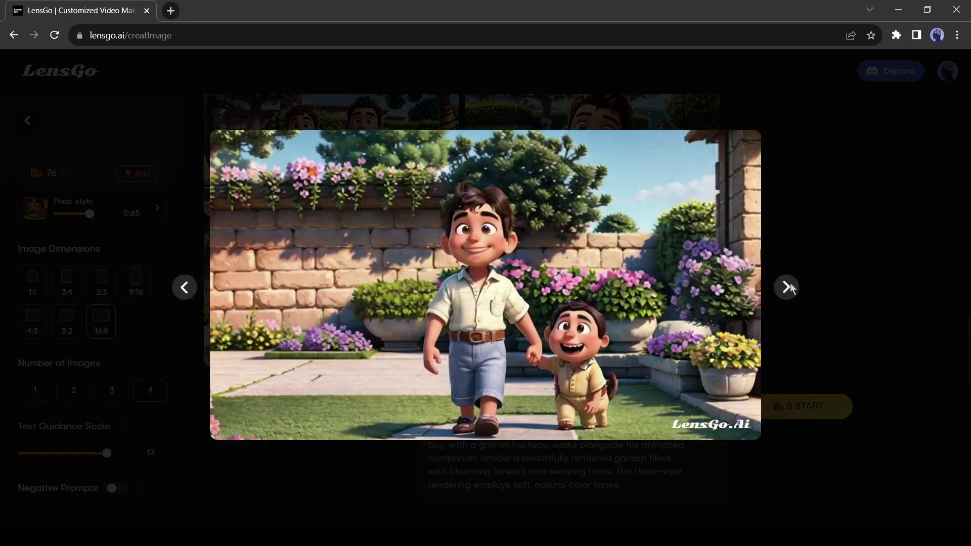
pyautogui.click(786, 287)
pyautogui.click(786, 288)
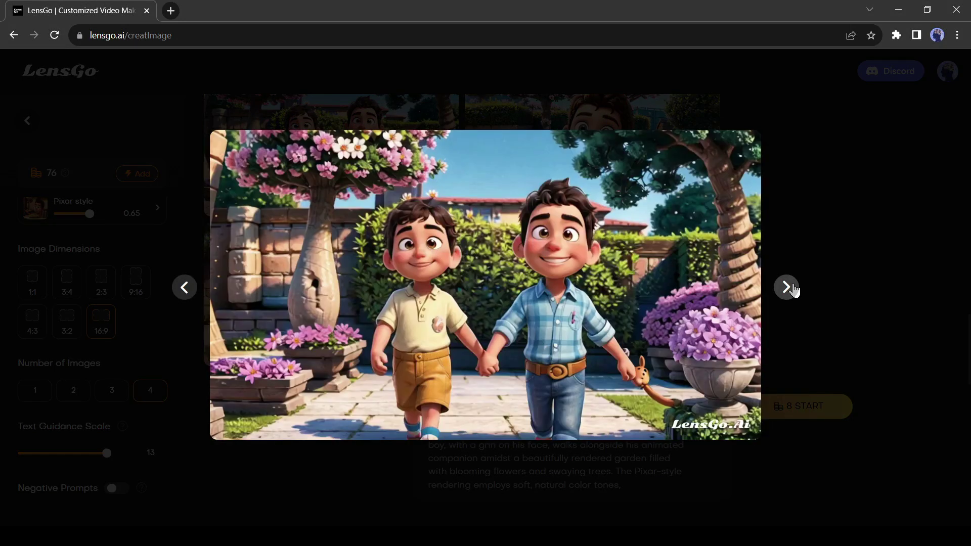
pyautogui.click(786, 288)
pyautogui.click(786, 288)
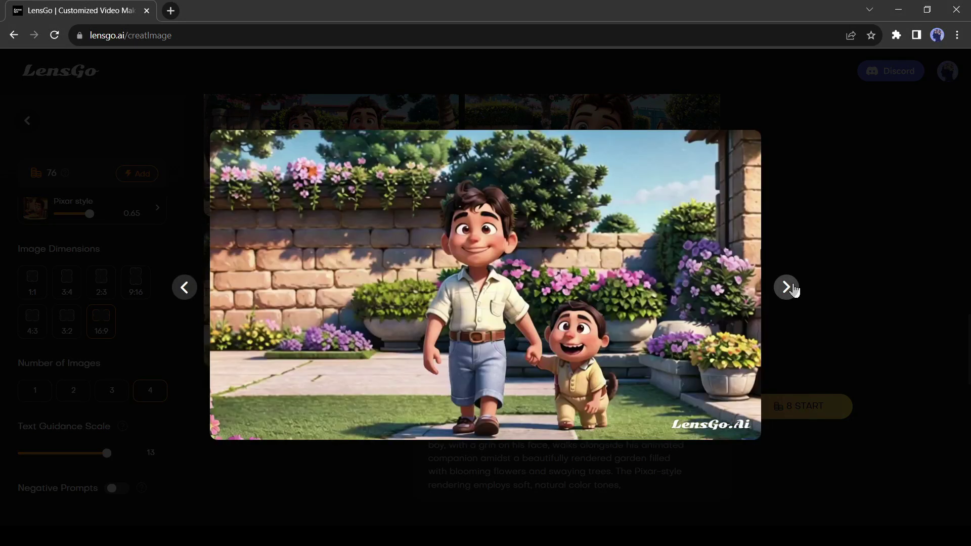
pyautogui.click(786, 287)
pyautogui.click(786, 287)
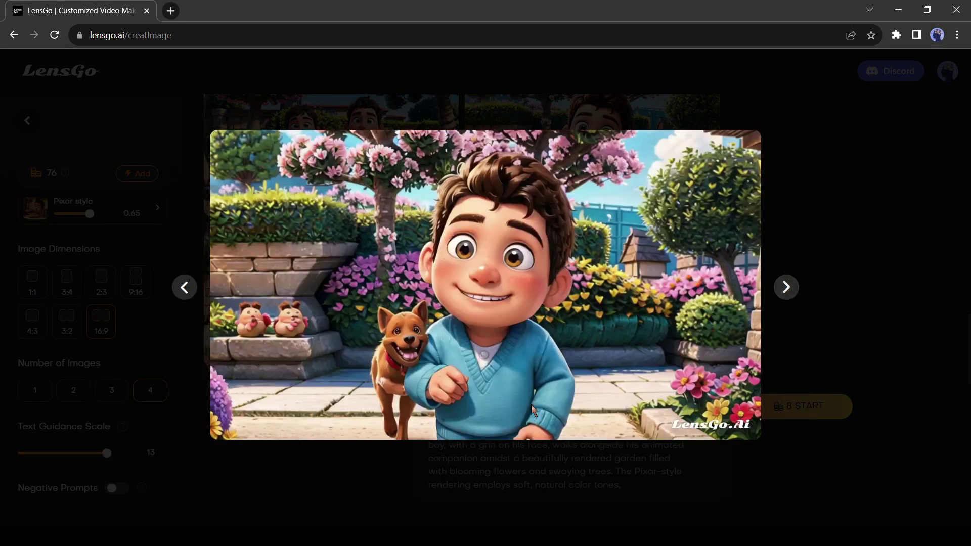
pyautogui.click(822, 218)
# - Select and delete the boy-and-puppy prompt text
pyautogui.scroll(5, 651, 387)
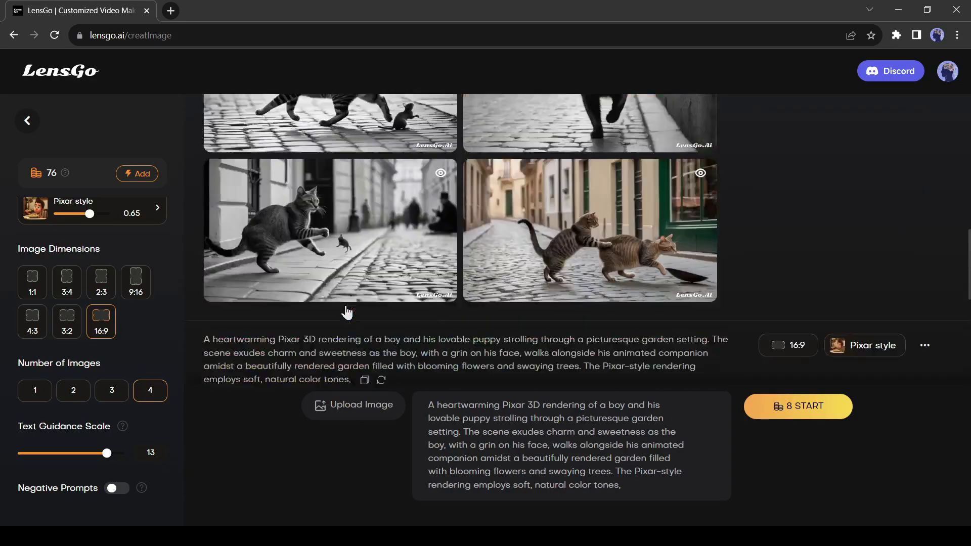
pyautogui.scroll(-6, 651, 386)
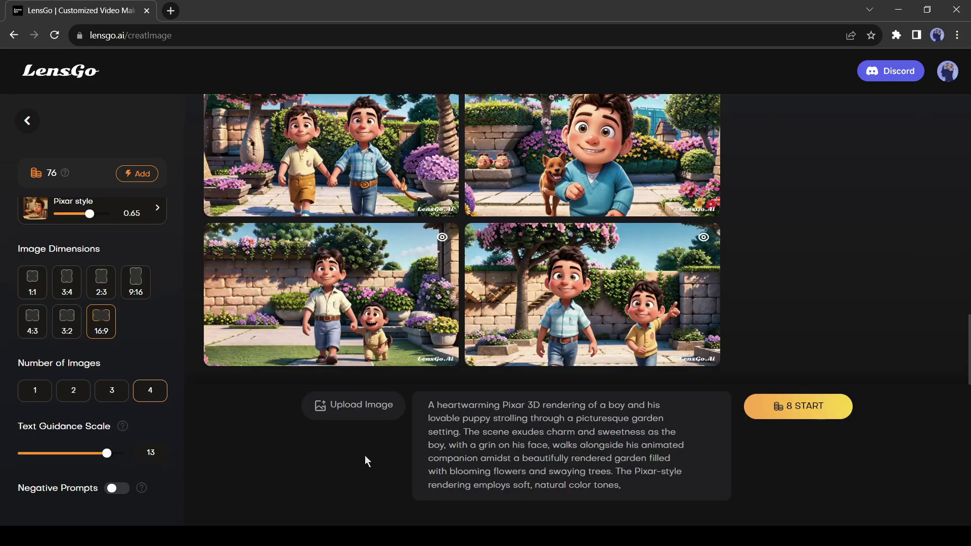
pyautogui.tripleClick(505, 451)
pyautogui.press('BackSpace')
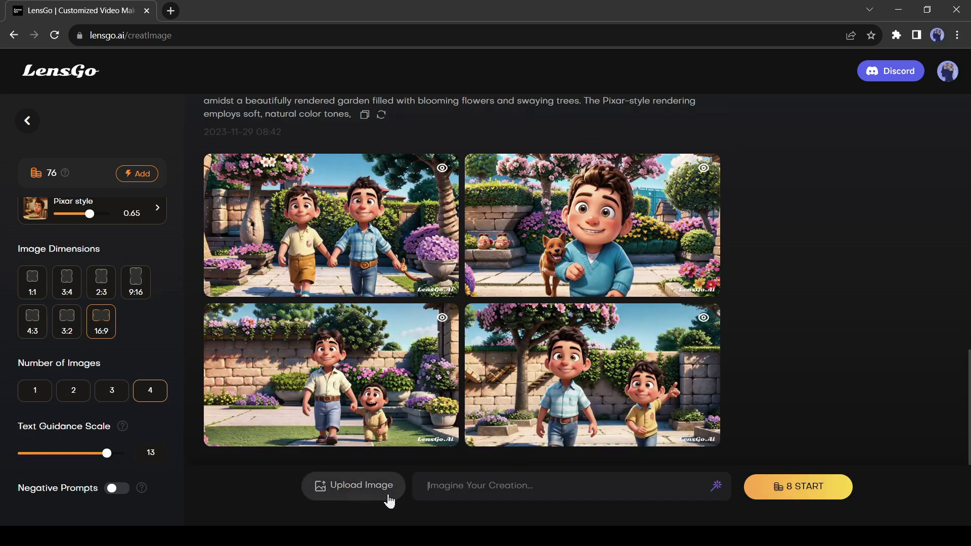
# - Upload the hummingbird photo as a reference image
pyautogui.click(355, 493)
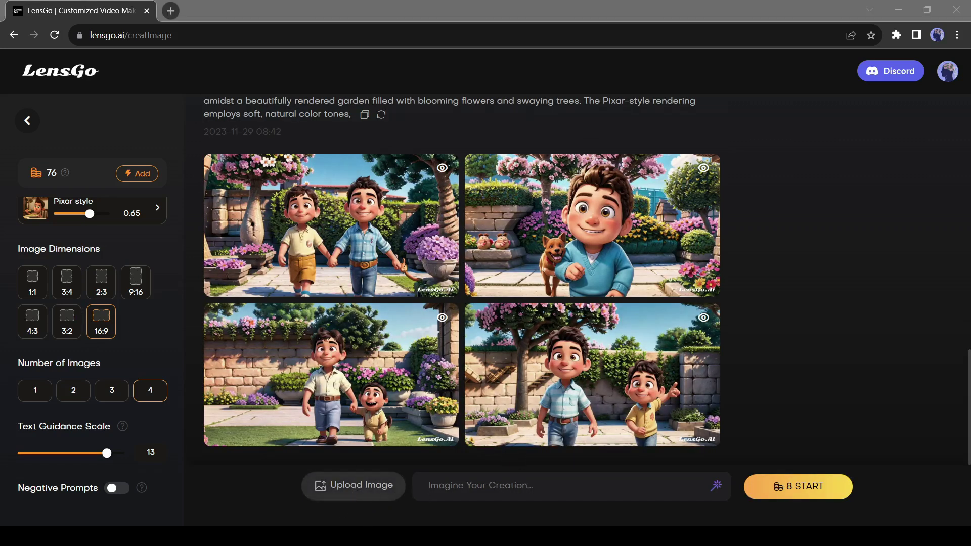
pyautogui.doubleClick(489, 401)
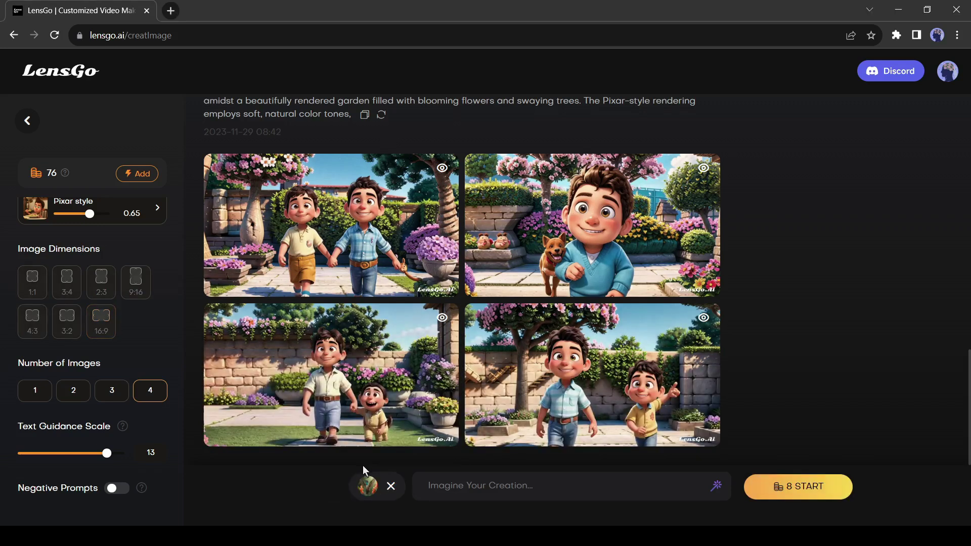
pyautogui.moveTo(367, 489)
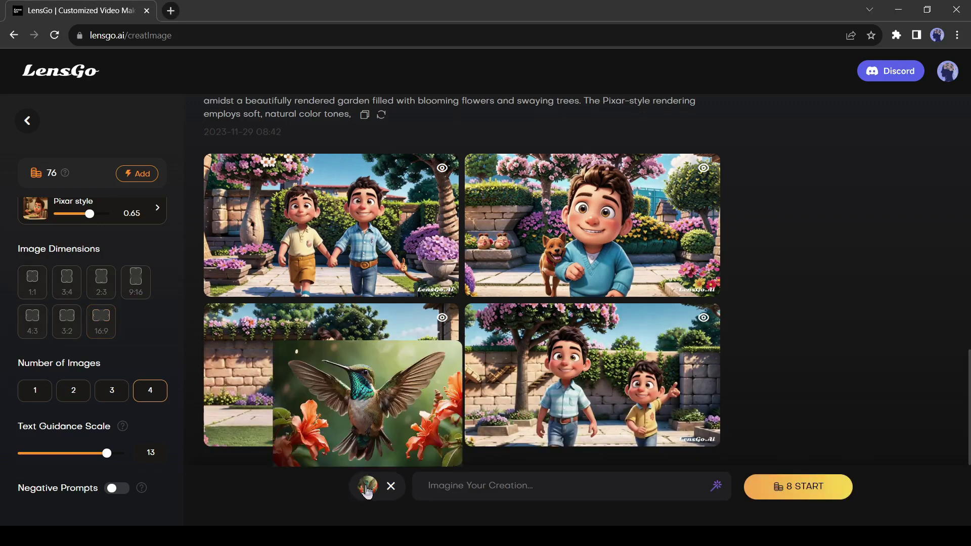
# - Choose Fantasy Scenes and generate from the prompt 'a hummingbird is flying'
pyautogui.click(131, 218)
pyautogui.scroll(-7, 269, 350)
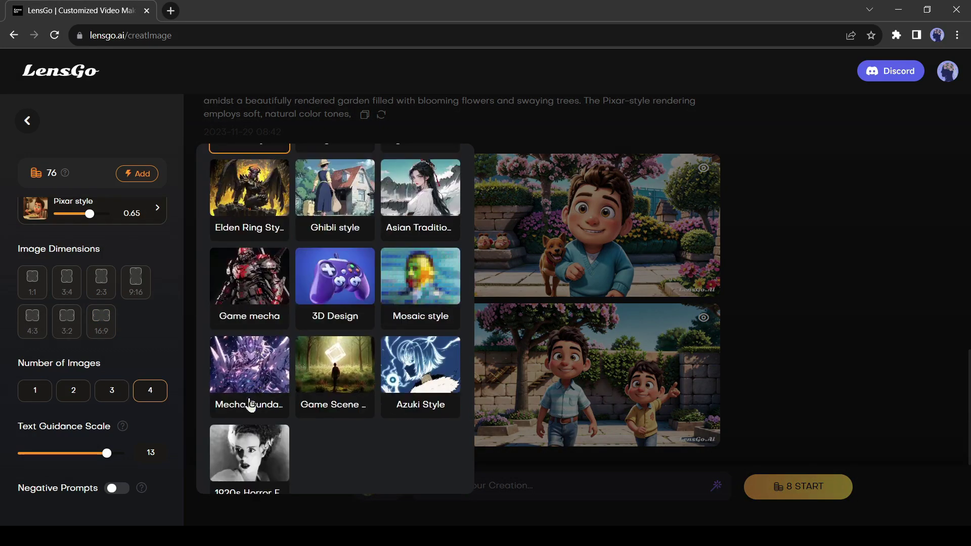
pyautogui.scroll(5, 262, 371)
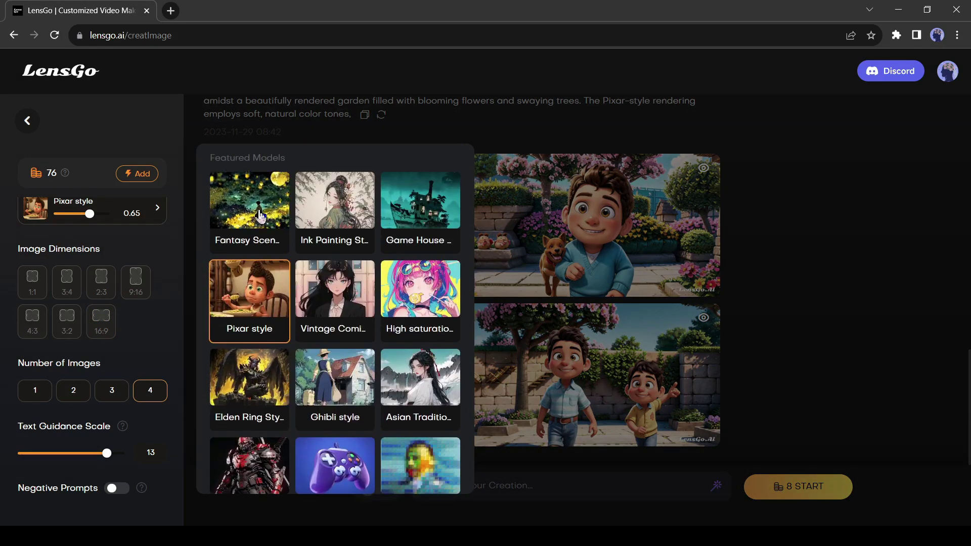
pyautogui.click(258, 212)
pyautogui.click(449, 484)
pyautogui.write('a hummingbird is flying')
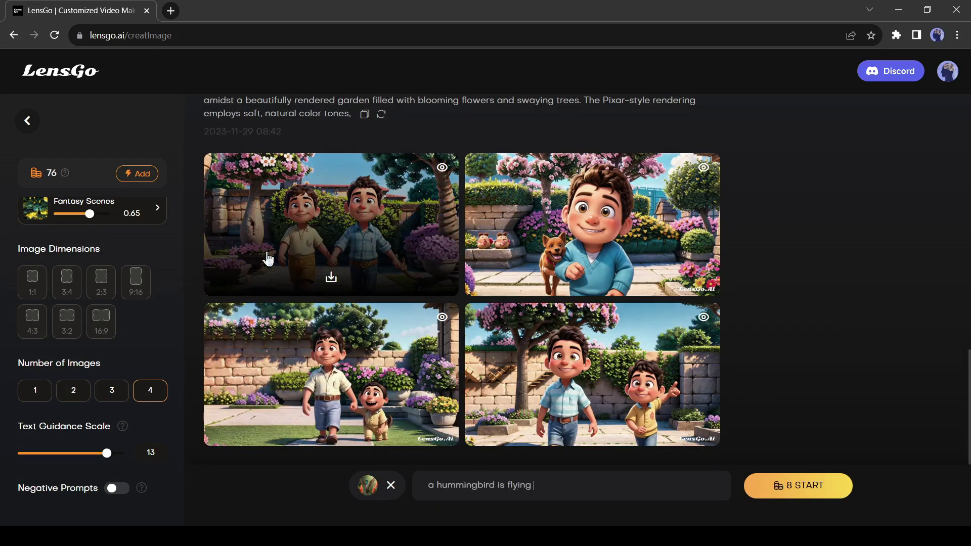
pyautogui.click(802, 490)
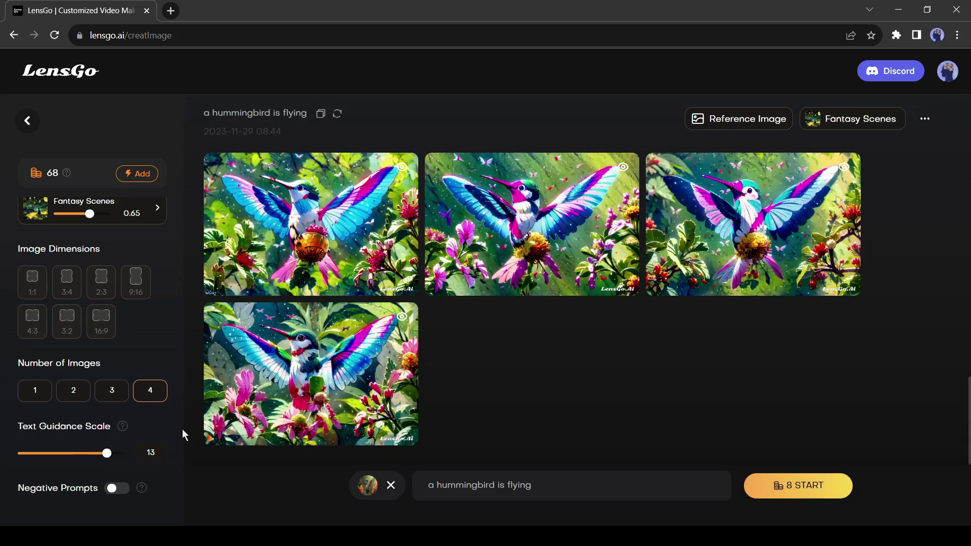
# - Step through all the hummingbird images full size, then close the viewer
pyautogui.moveTo(367, 496)
pyautogui.click(331, 373)
pyautogui.click(739, 296)
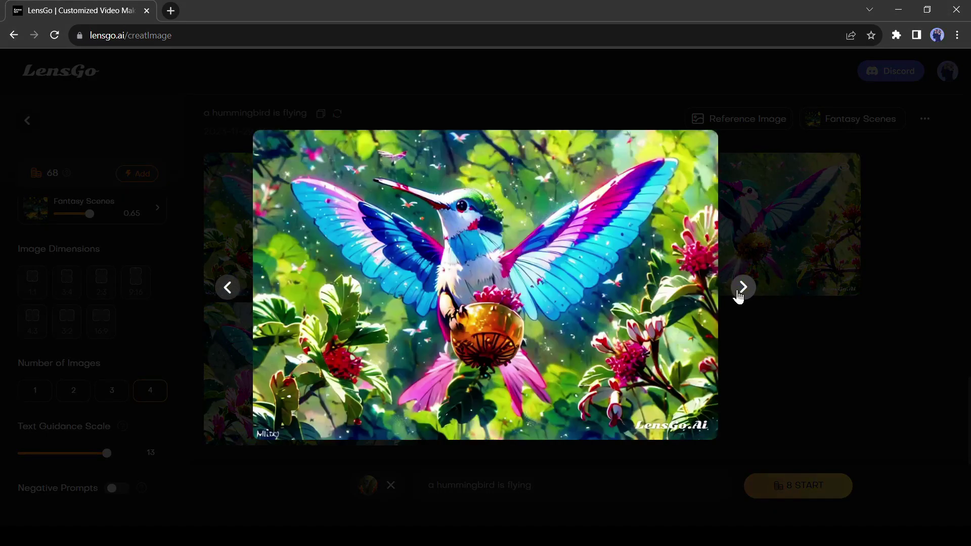
pyautogui.click(739, 296)
pyautogui.click(739, 296)
pyautogui.click(739, 295)
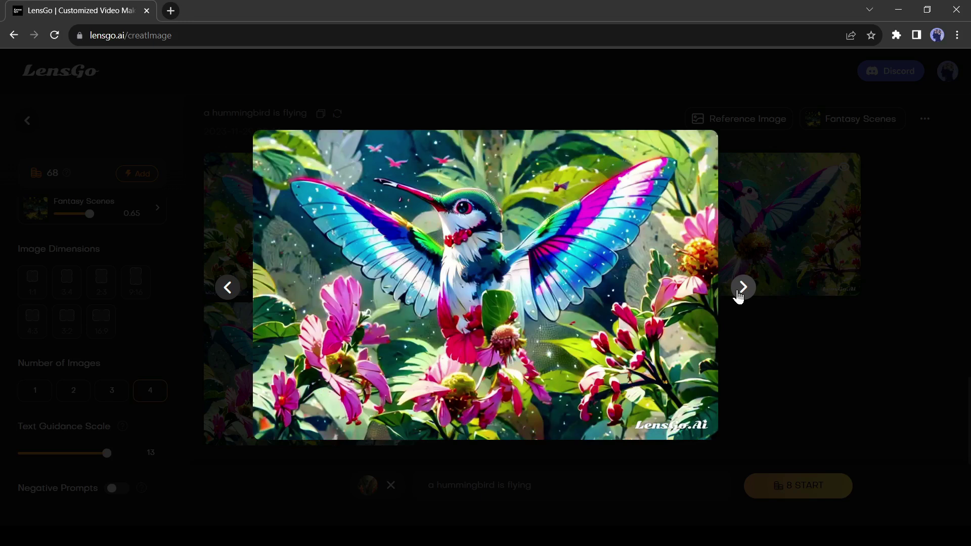
pyautogui.click(739, 295)
pyautogui.click(738, 295)
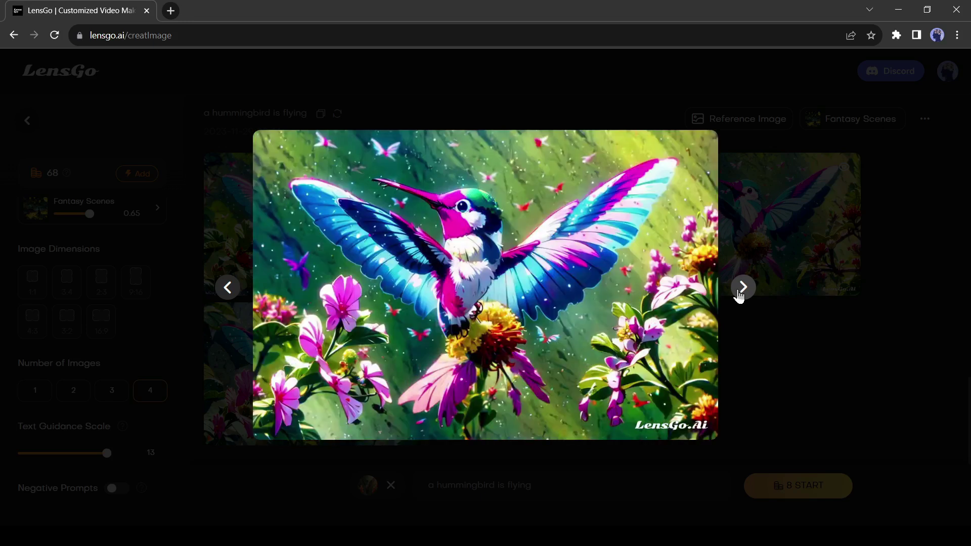
pyautogui.click(833, 330)
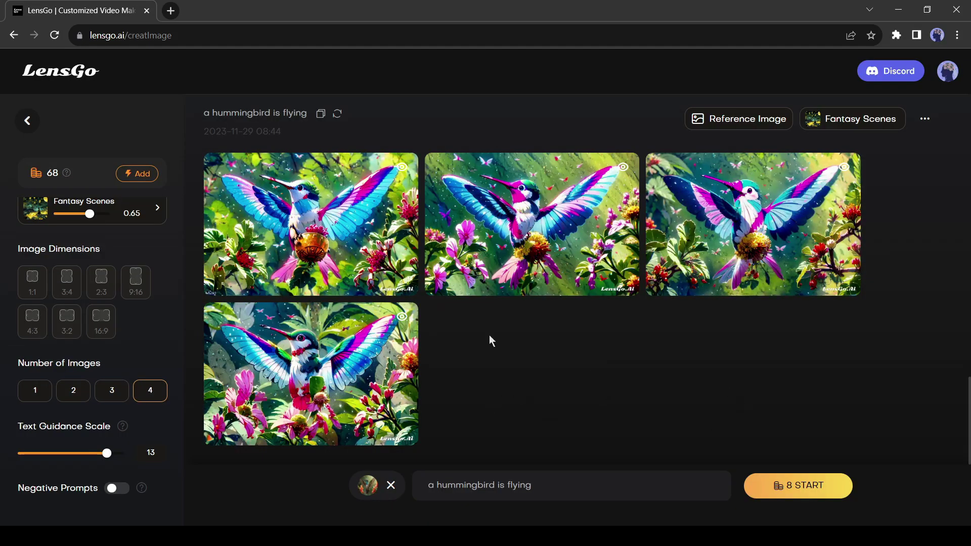
pyautogui.scroll(5, 424, 358)
pyautogui.scroll(-5, 402, 368)
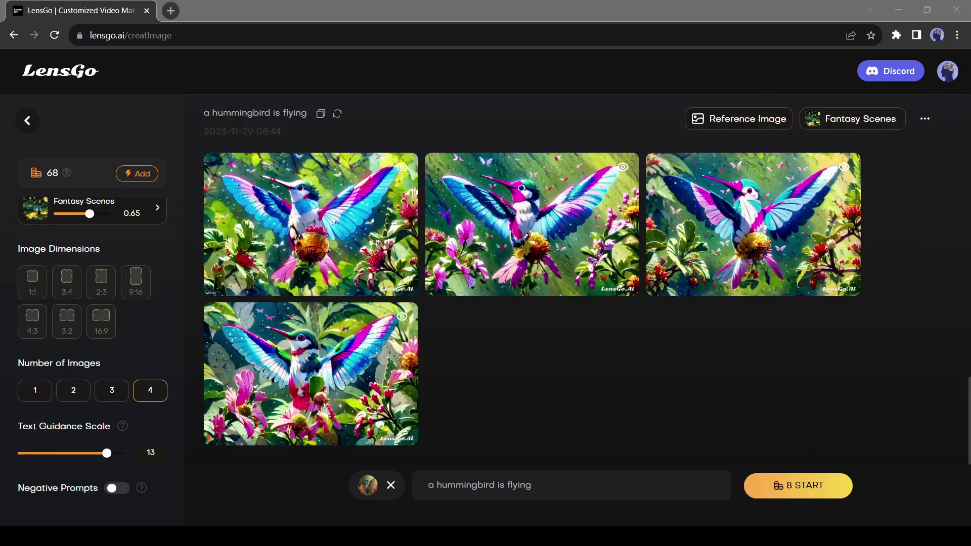
pyautogui.scroll(5, 156, 159)
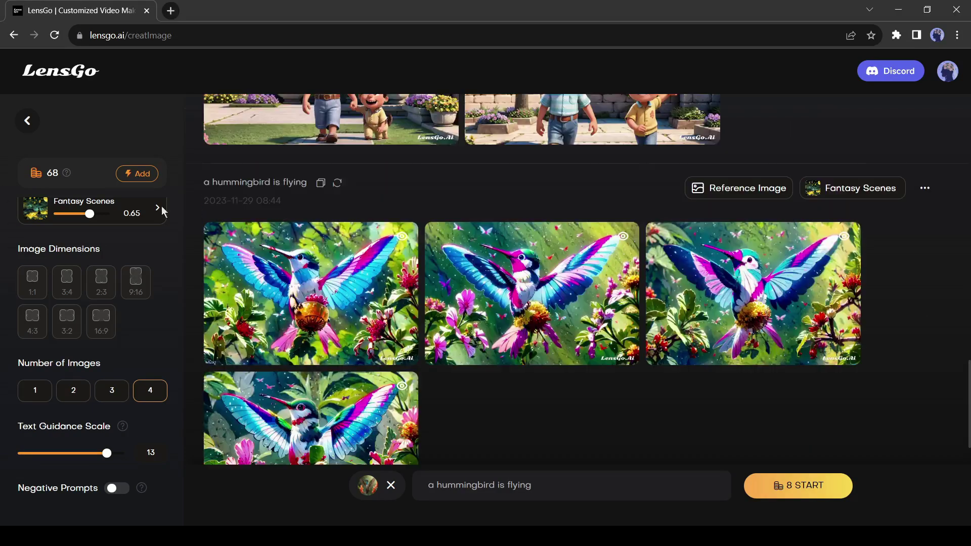
# - Go back home, open Animate Videos, and choose the Pixar style model
pyautogui.click(29, 123)
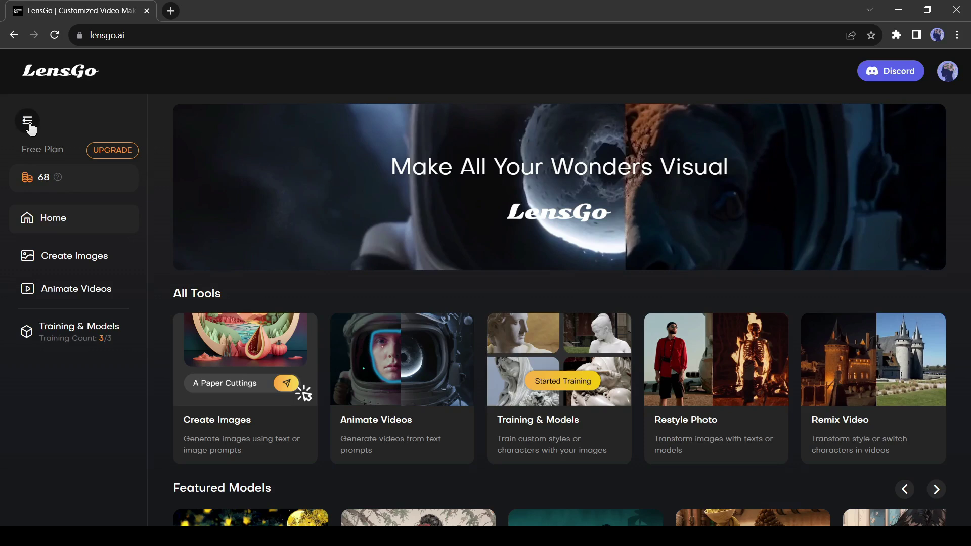
pyautogui.click(90, 293)
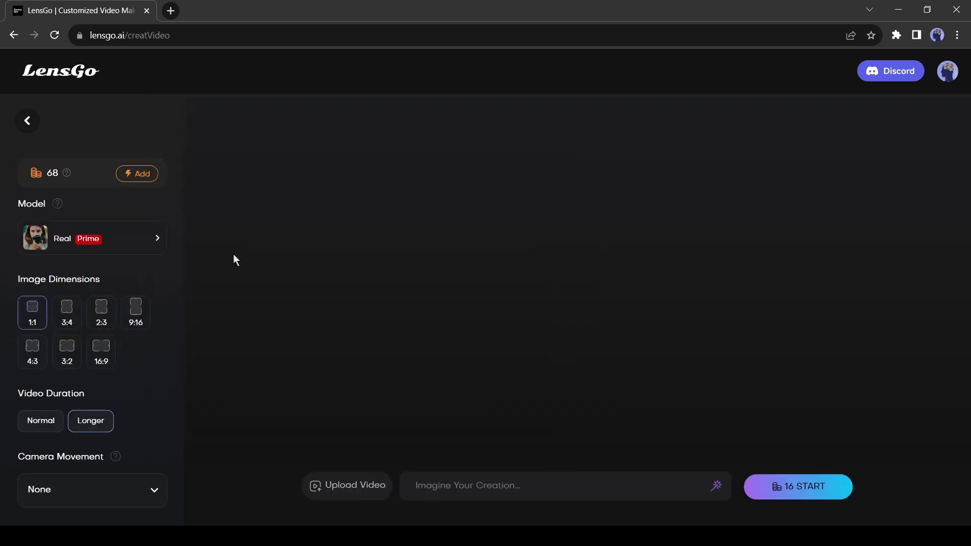
pyautogui.click(126, 249)
pyautogui.scroll(-3, 300, 241)
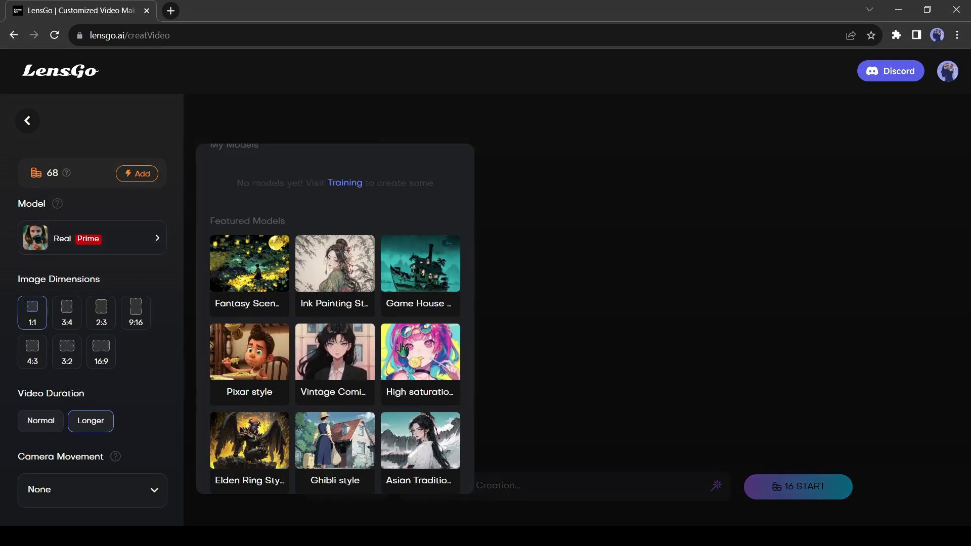
pyautogui.click(243, 362)
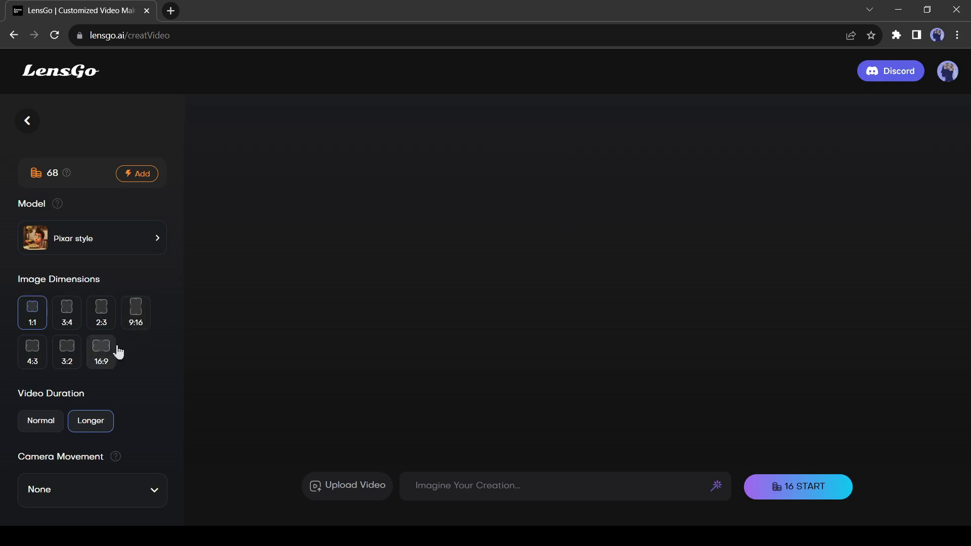
# - Set the video to 3:2 with Longer duration
pyautogui.click(71, 366)
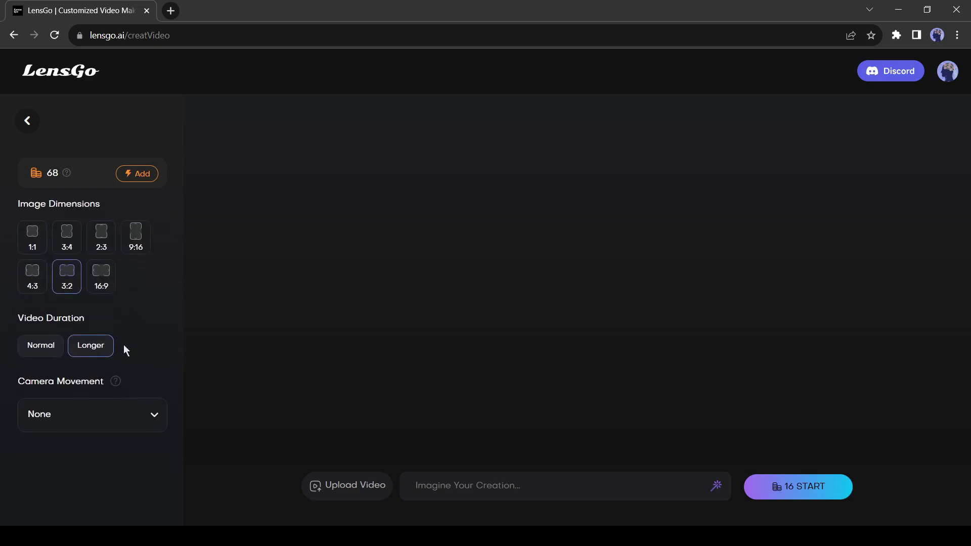
pyautogui.click(35, 353)
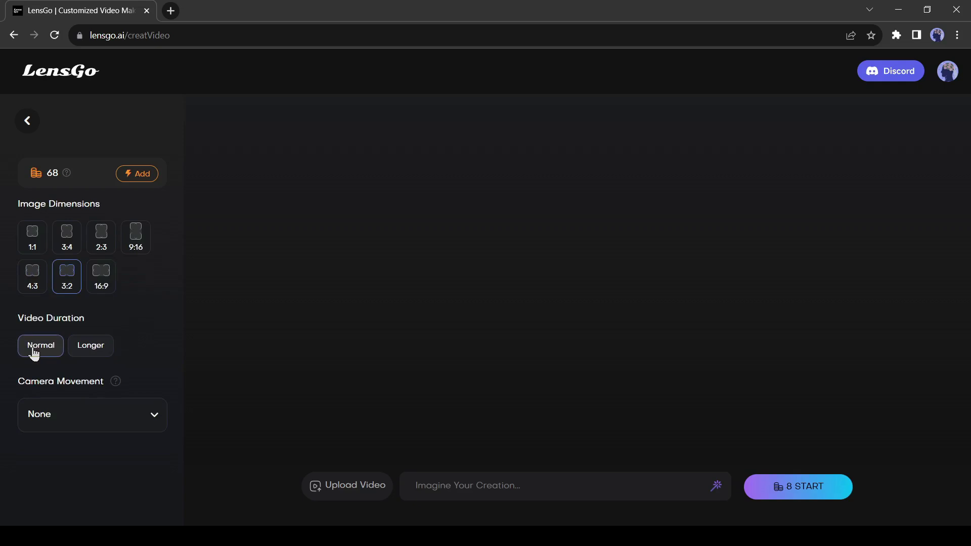
pyautogui.click(92, 348)
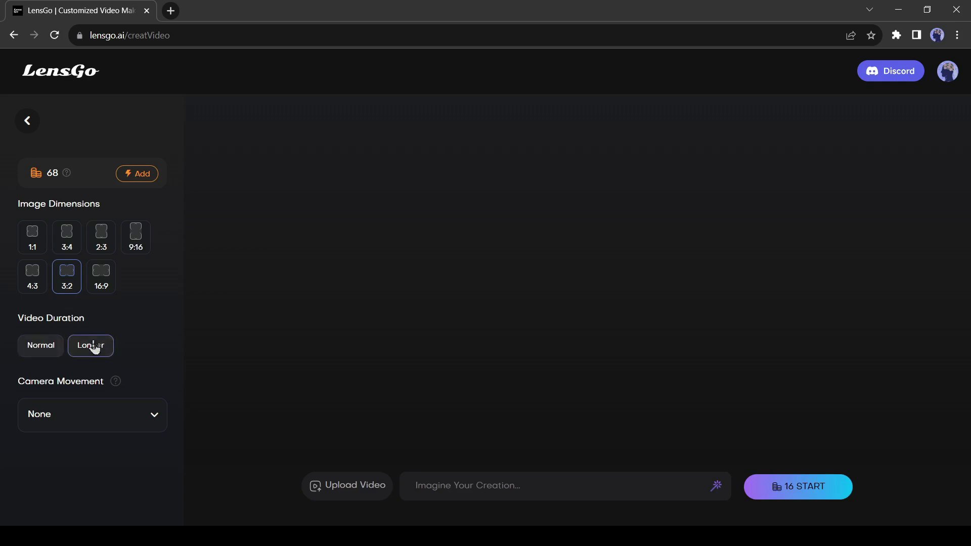
# - Scroll the camera movement choices and pick Move Left
pyautogui.click(137, 423)
pyautogui.scroll(-1, 133, 420)
pyautogui.scroll(-2, 103, 461)
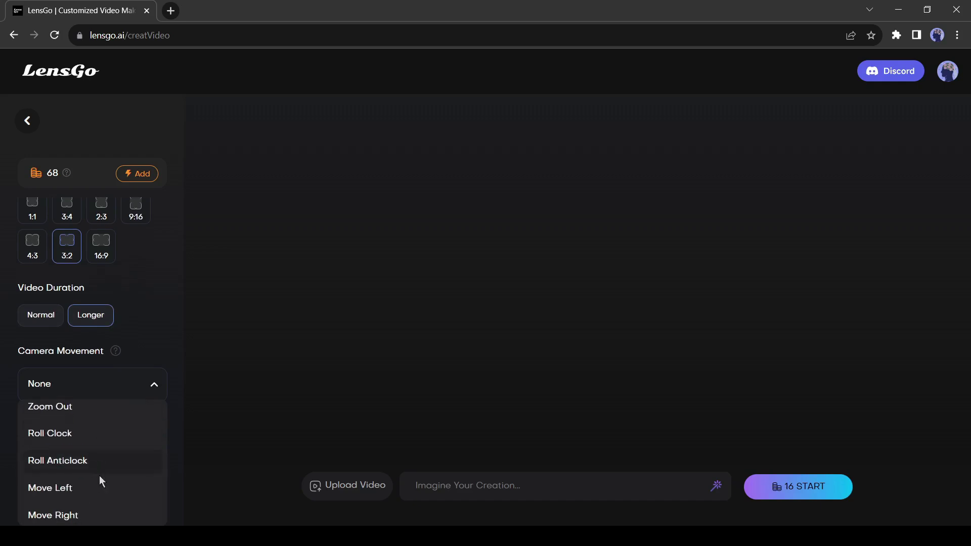
pyautogui.scroll(-2, 102, 484)
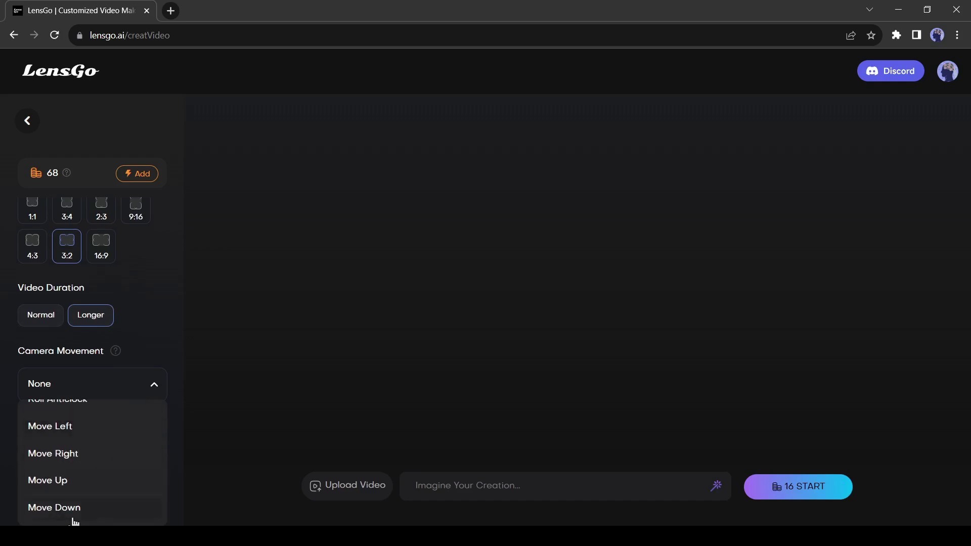
pyautogui.scroll(2, 96, 478)
pyautogui.scroll(2, 96, 479)
pyautogui.scroll(2, 91, 487)
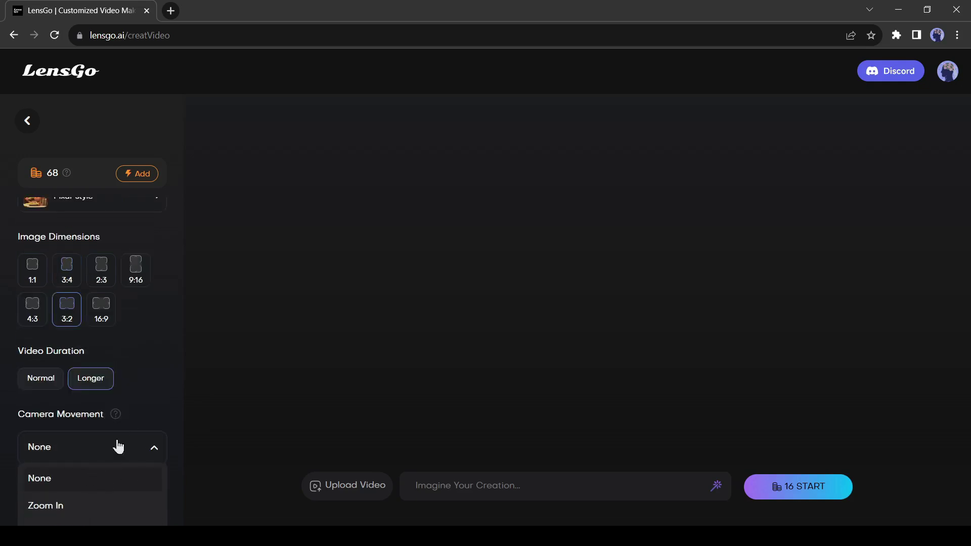
pyautogui.scroll(-4, 90, 488)
pyautogui.scroll(-2, 90, 489)
pyautogui.click(83, 430)
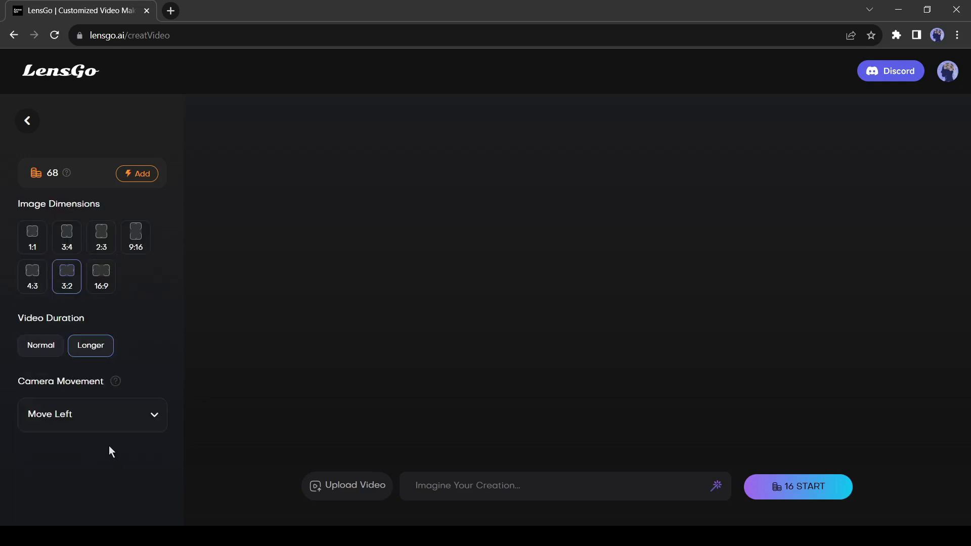
# - Use Featured Prompt 9 to generate the princess video, then play it
pyautogui.click(455, 492)
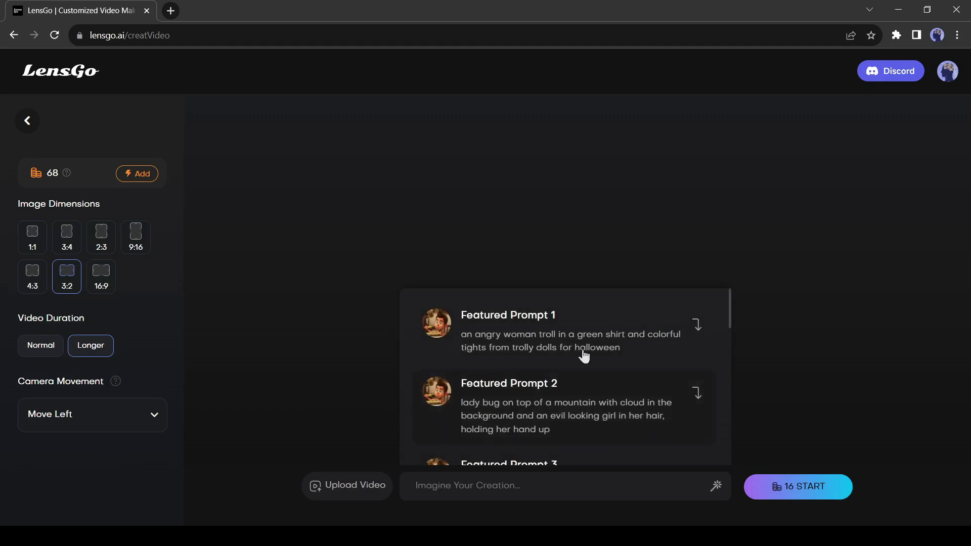
pyautogui.scroll(-4, 538, 358)
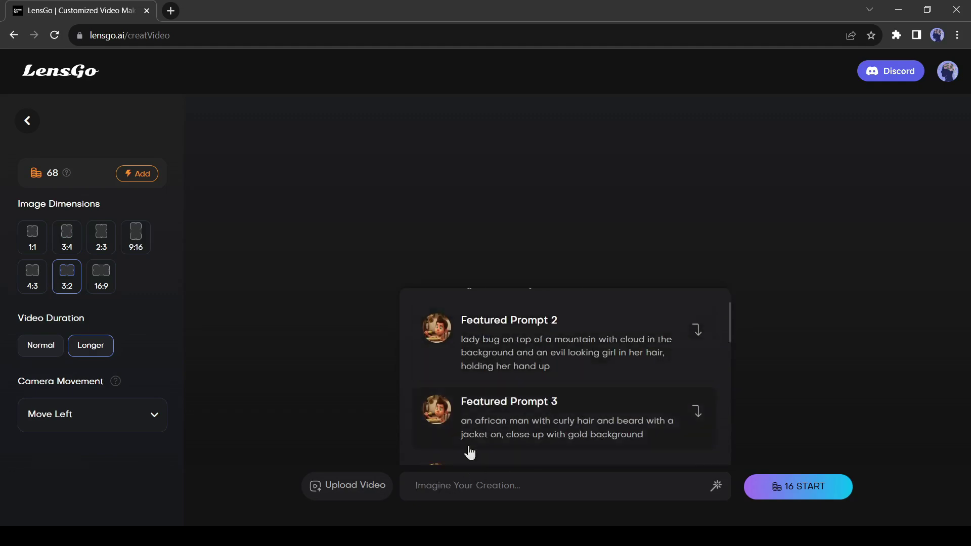
pyautogui.scroll(-5, 514, 399)
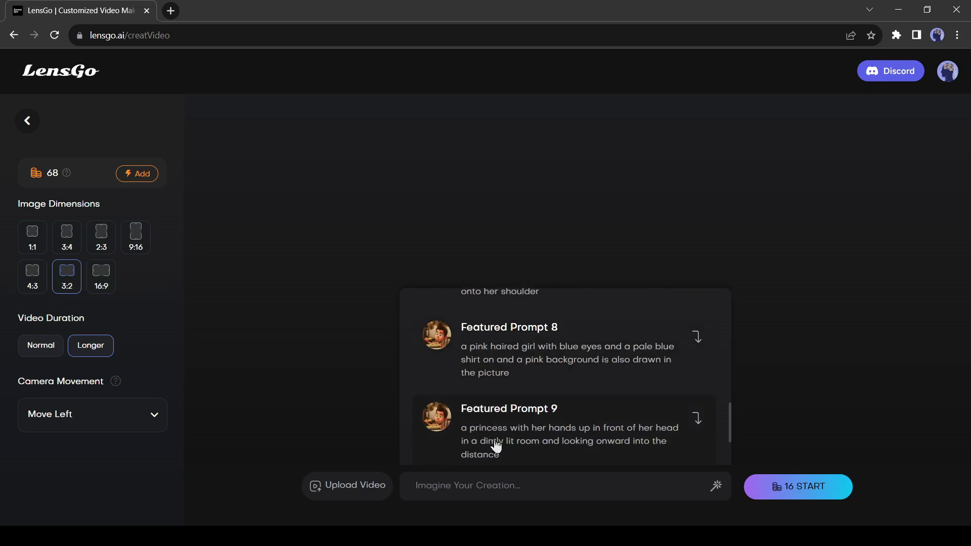
pyautogui.click(521, 448)
pyautogui.moveTo(416, 471); pyautogui.dragTo(660, 470)
pyautogui.click(630, 481)
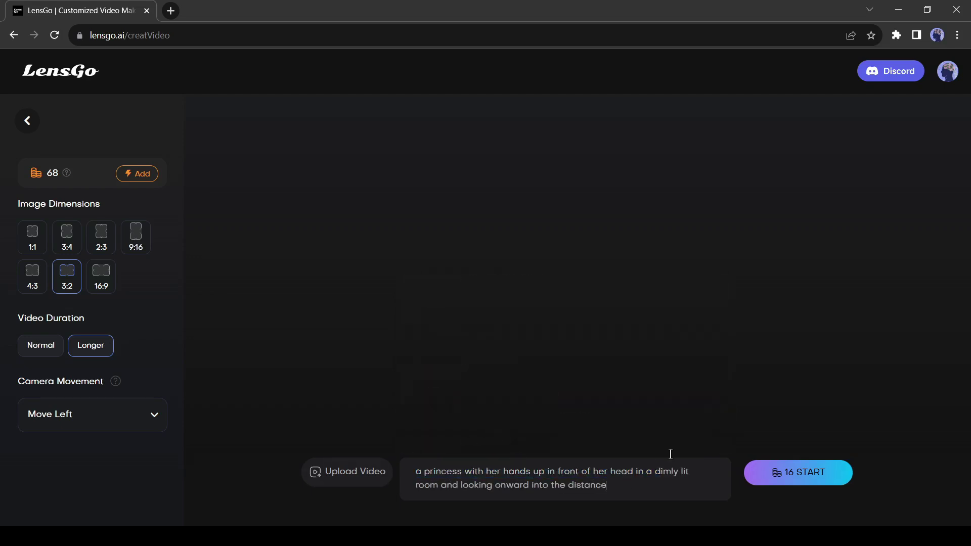
pyautogui.click(796, 483)
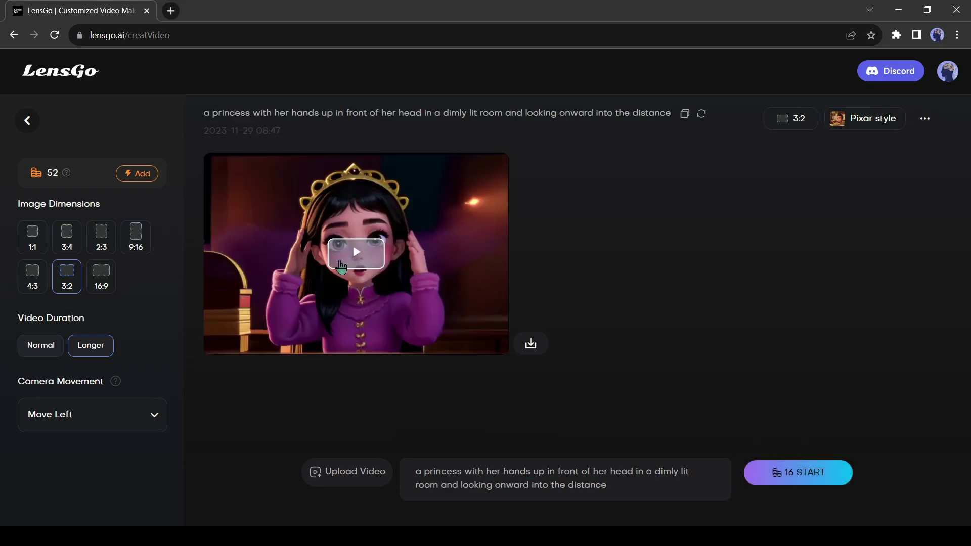
pyautogui.click(358, 260)
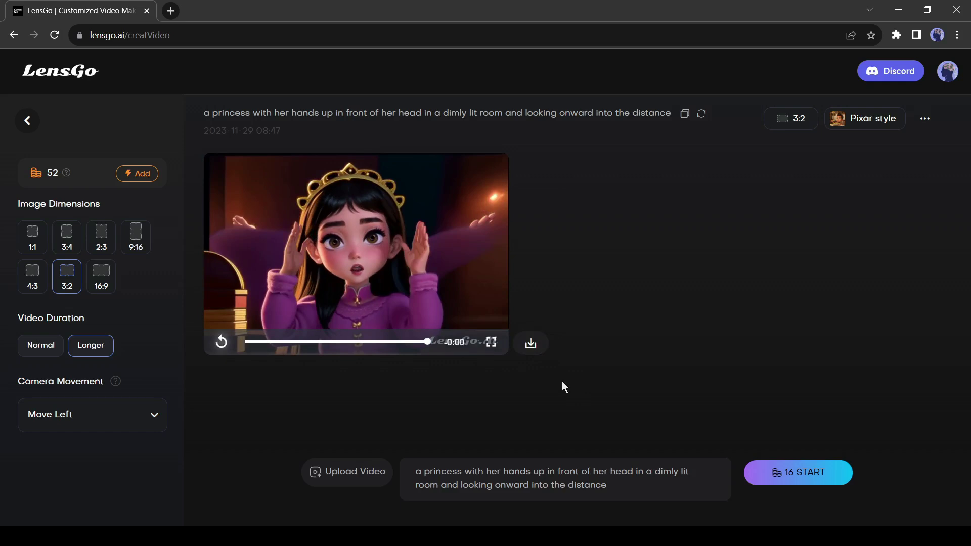
# - Regenerate the princess video photorealistically with the Real model and Zoom In camera movement
pyautogui.scroll(2, 87, 385)
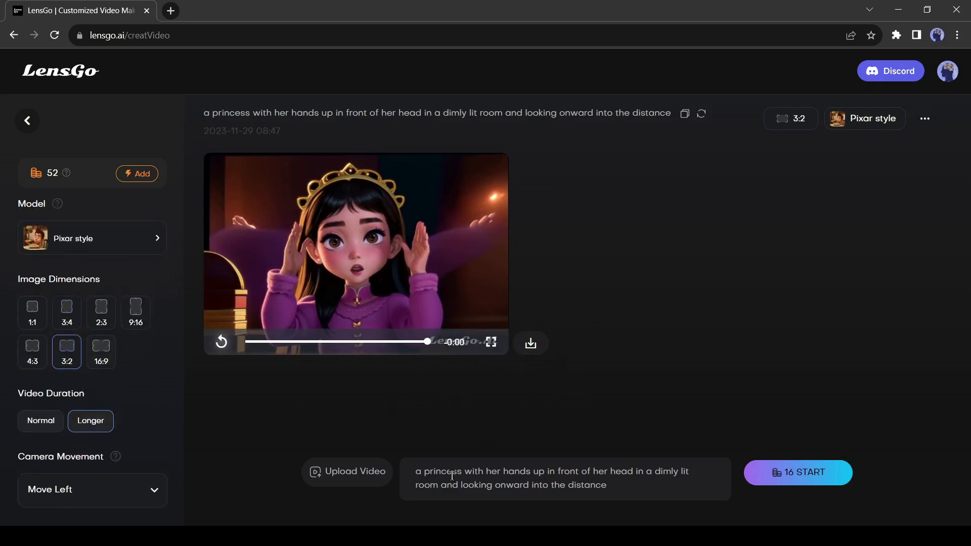
pyautogui.click(147, 243)
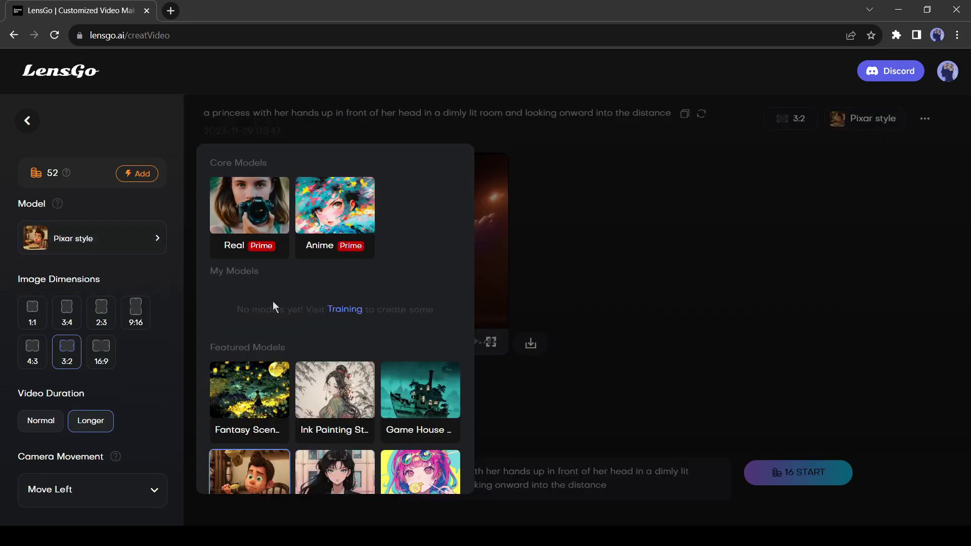
pyautogui.click(258, 213)
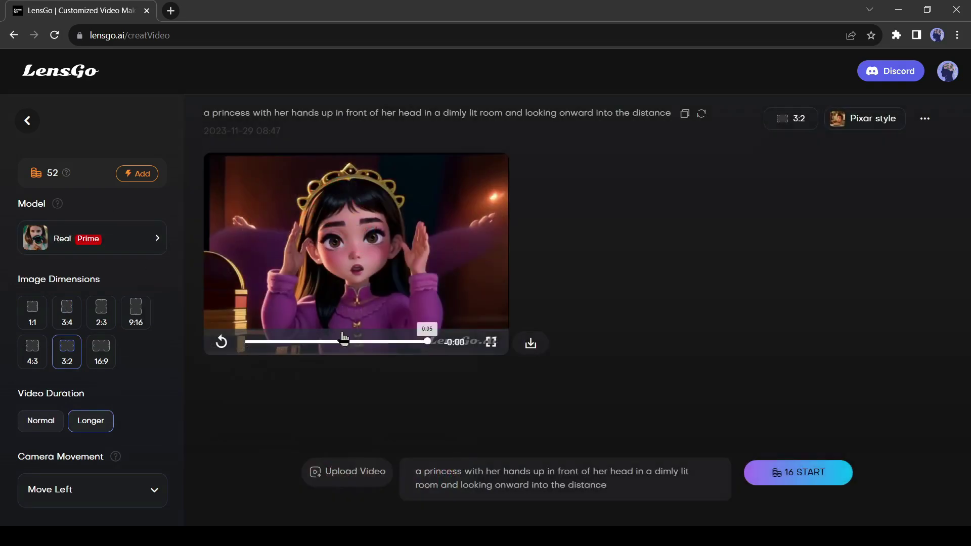
pyautogui.click(132, 501)
pyautogui.scroll(-2, 106, 441)
pyautogui.scroll(3, 104, 440)
pyautogui.click(84, 449)
pyautogui.click(759, 485)
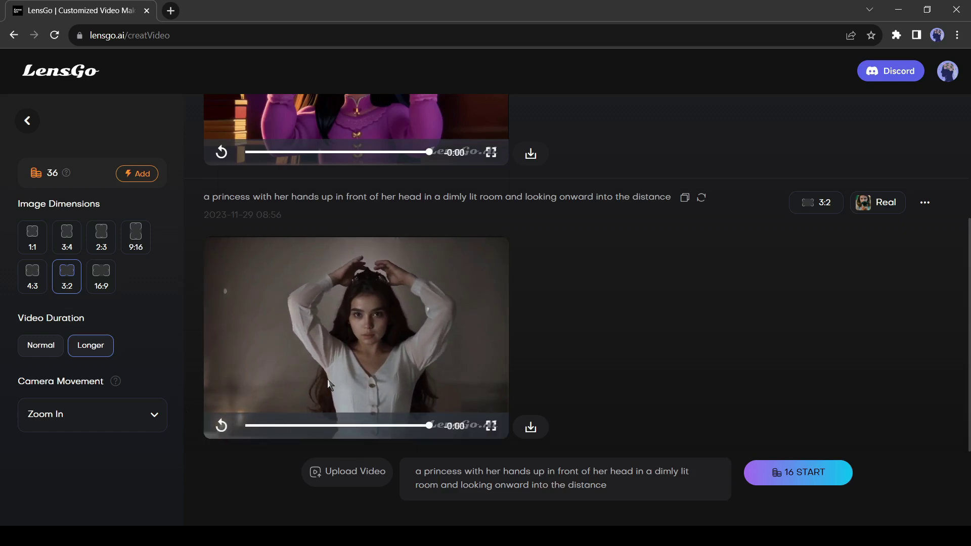
# - Upload a reference video clip and preview it
pyautogui.click(347, 479)
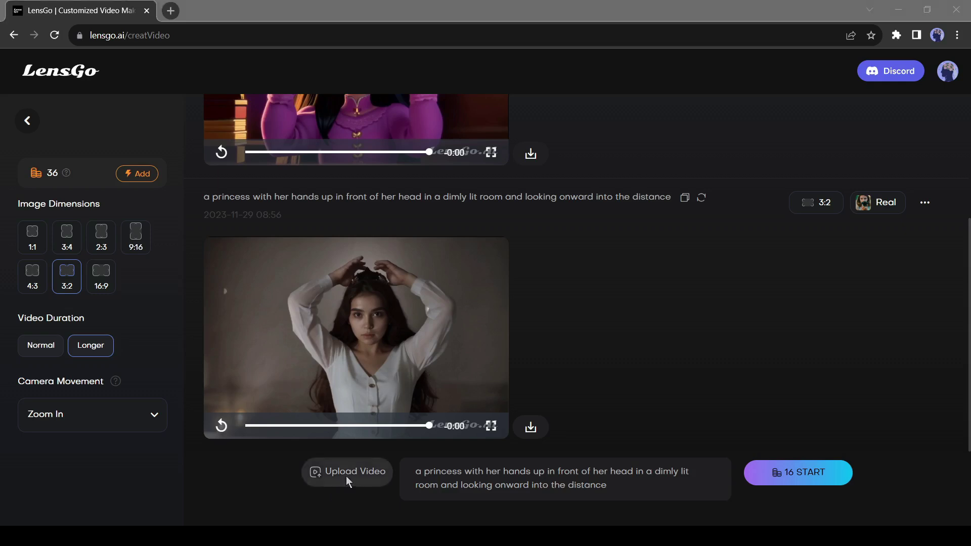
pyautogui.click(590, 375)
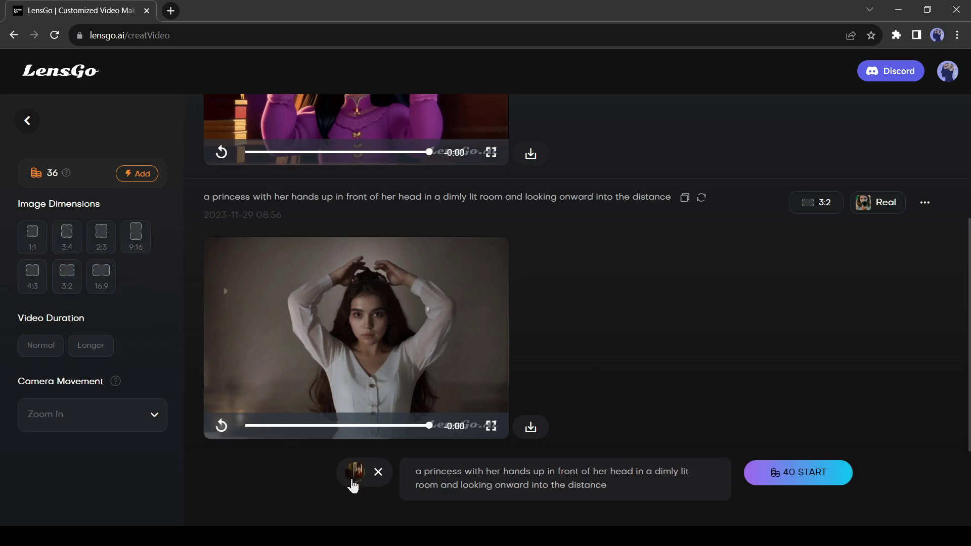
pyautogui.moveTo(352, 470)
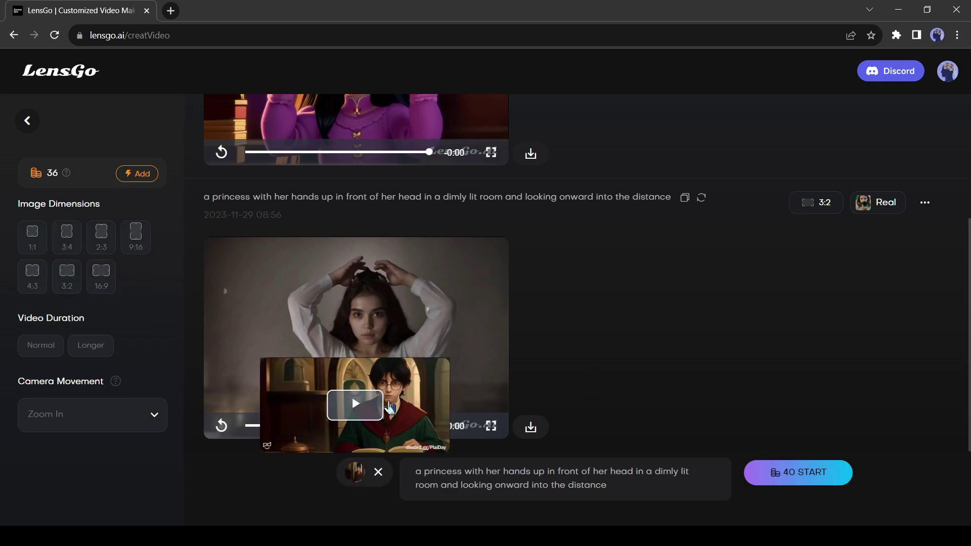
pyautogui.click(354, 404)
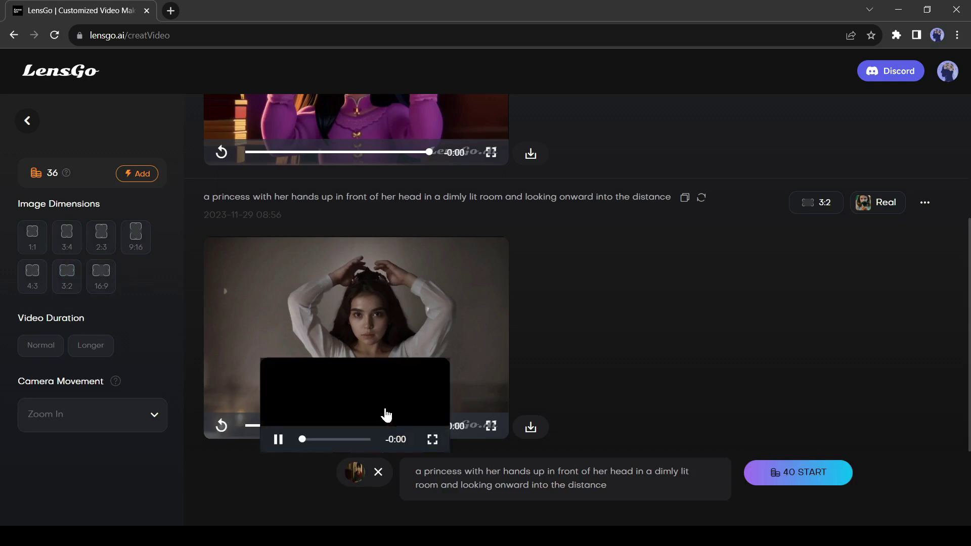
# - Replace the princess prompt with 'Harry Potter setting behind a table'
pyautogui.doubleClick(466, 471)
pyautogui.hotkey('ctrl', 'a')
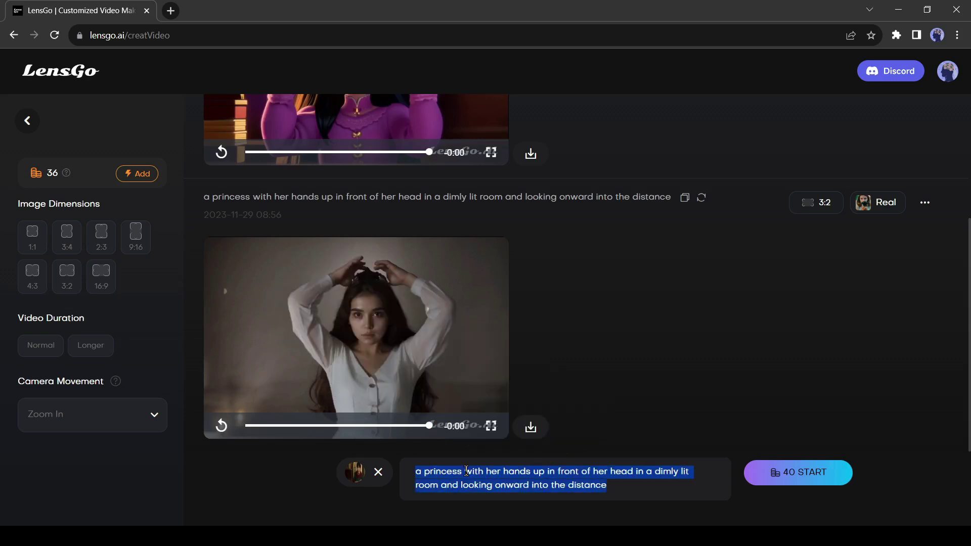
pyautogui.write('Harry Potter setting behind a table')
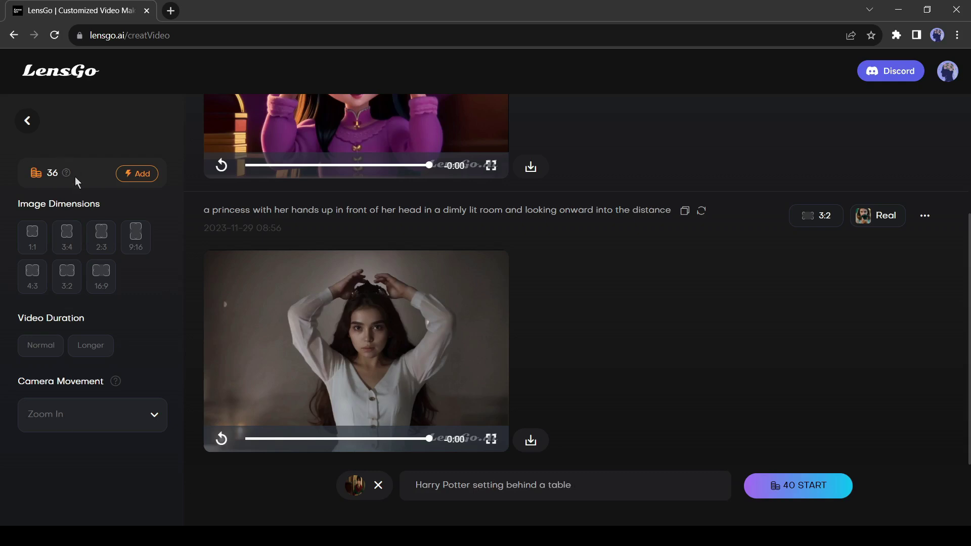
# - Generate the Harry Potter clip with the Vintage Comic Characters model and play the result
pyautogui.click(138, 222)
pyautogui.scroll(-6, 323, 324)
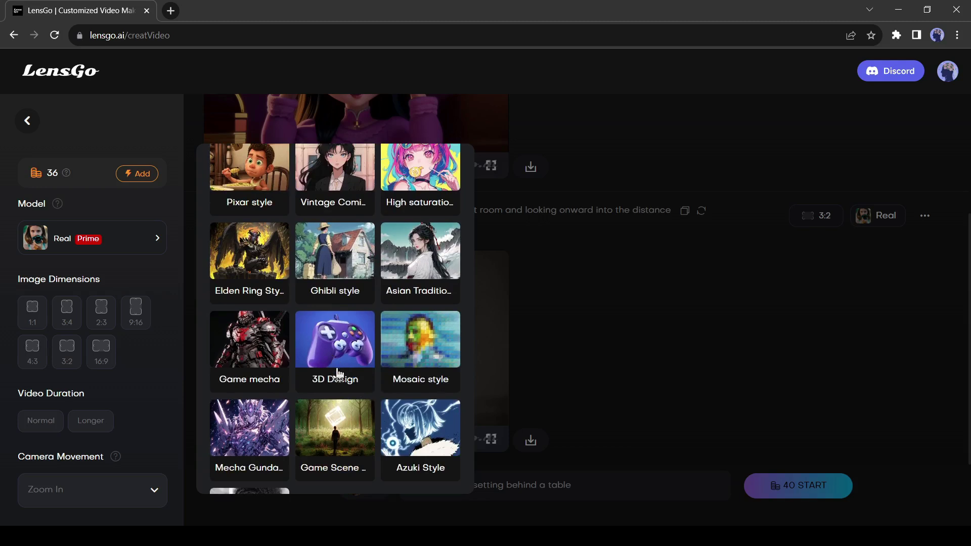
pyautogui.scroll(2, 357, 389)
pyautogui.click(335, 243)
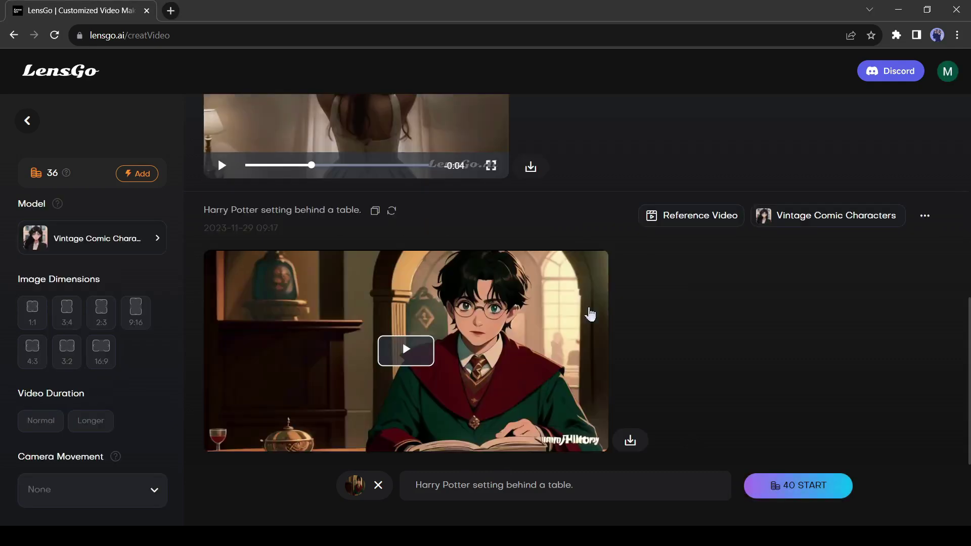
pyautogui.click(408, 364)
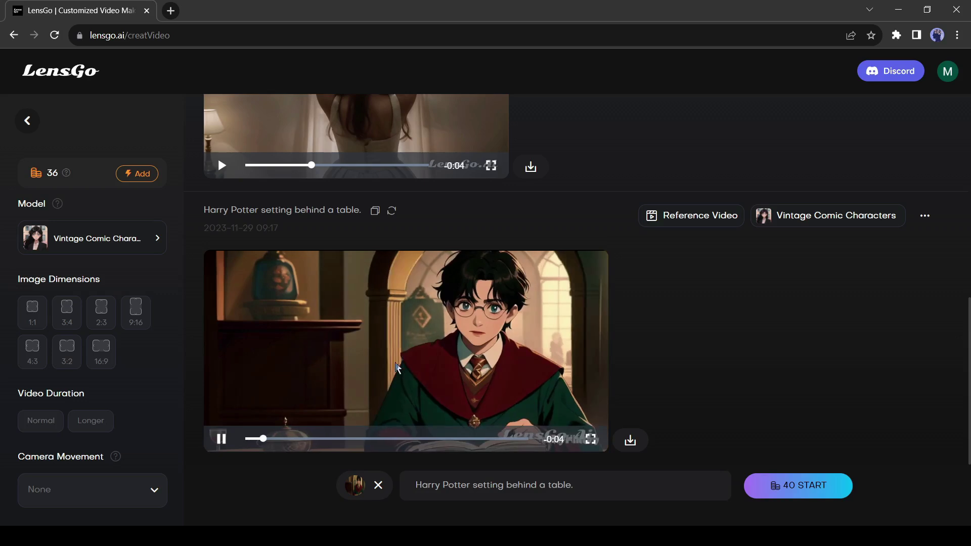